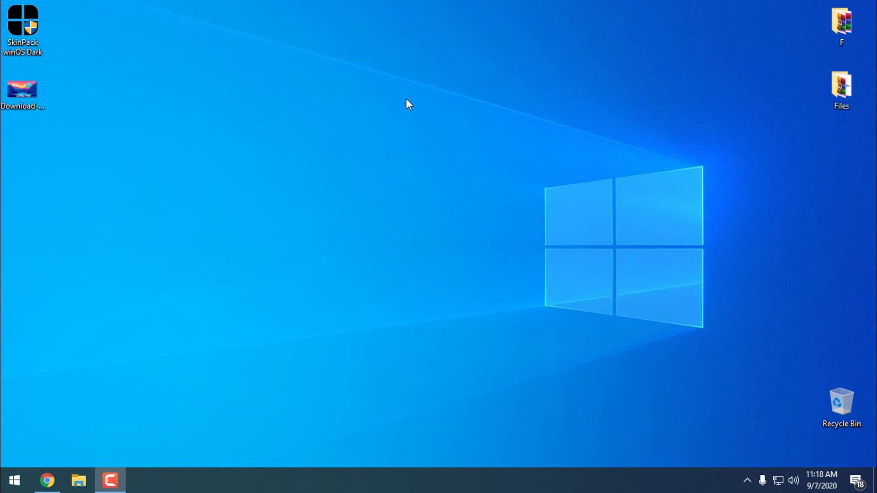
- Bring up the DeviantArt winOS Dark theme page and view its preview image at full size
click(31, 27)
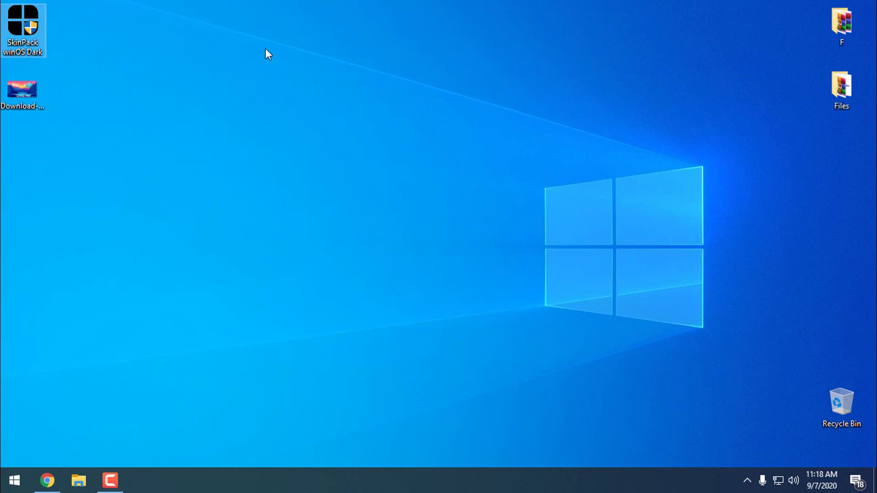
click(277, 165)
click(47, 479)
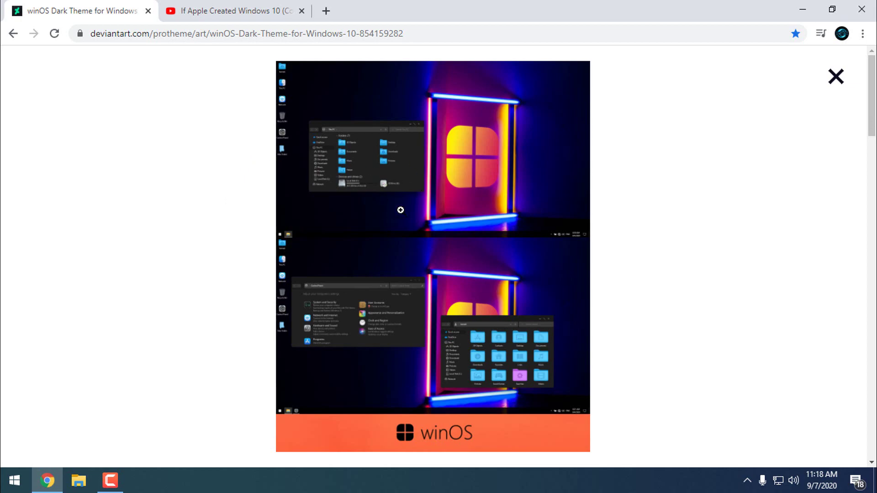
click(406, 190)
scroll(401, 192, down, 3)
scroll(401, 192, up, 3)
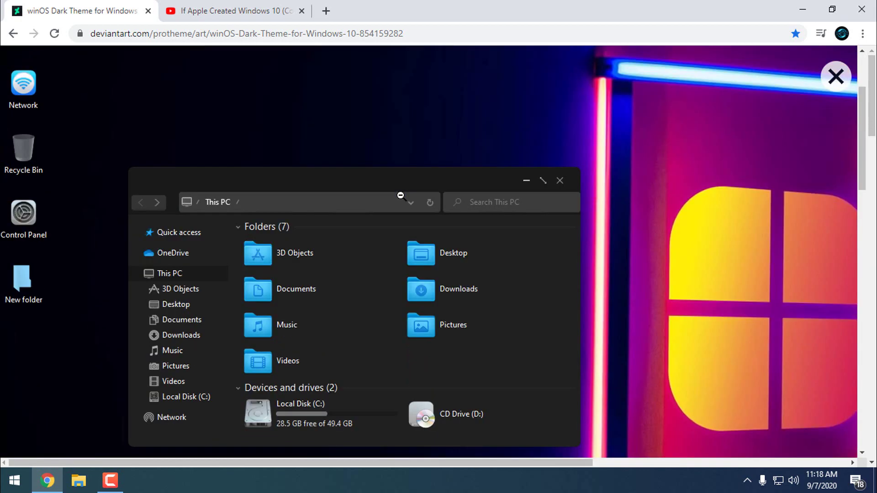
scroll(401, 192, down, 5)
scroll(400, 196, down, 3)
scroll(400, 196, down, 5)
scroll(382, 273, down, 2)
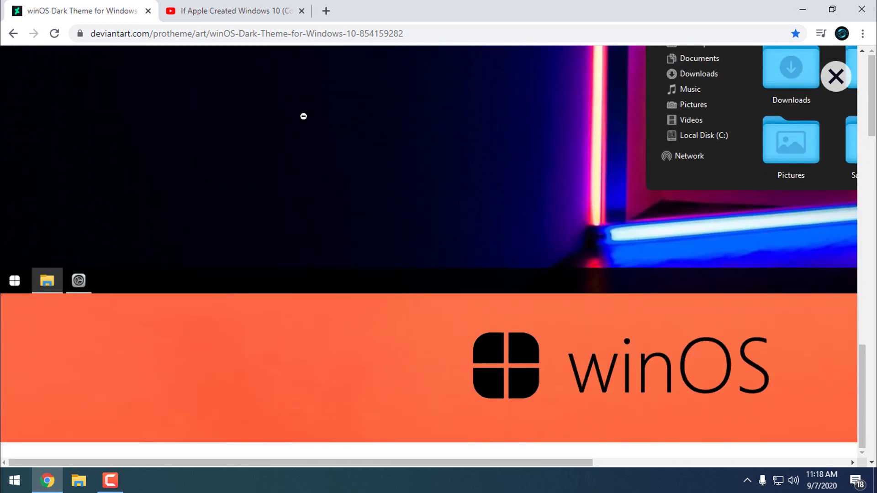
scroll(382, 273, up, 10)
scroll(439, 260, up, 5)
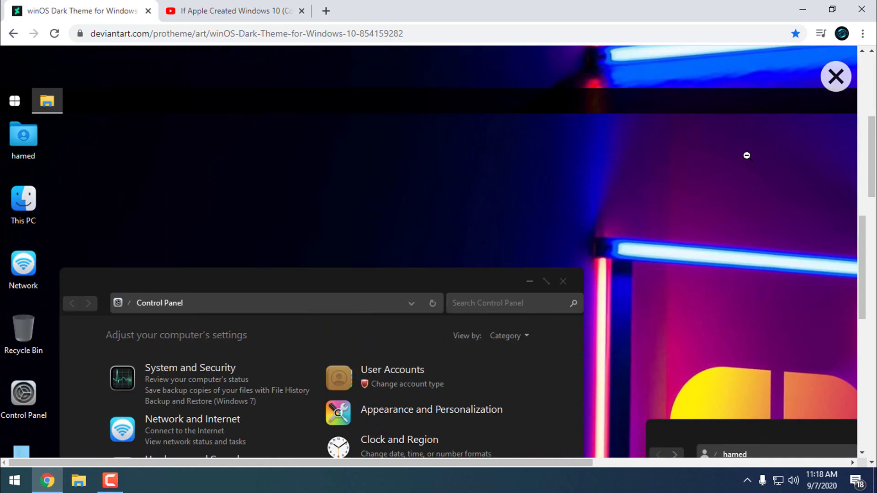
click(832, 92)
scroll(274, 206, up, 5)
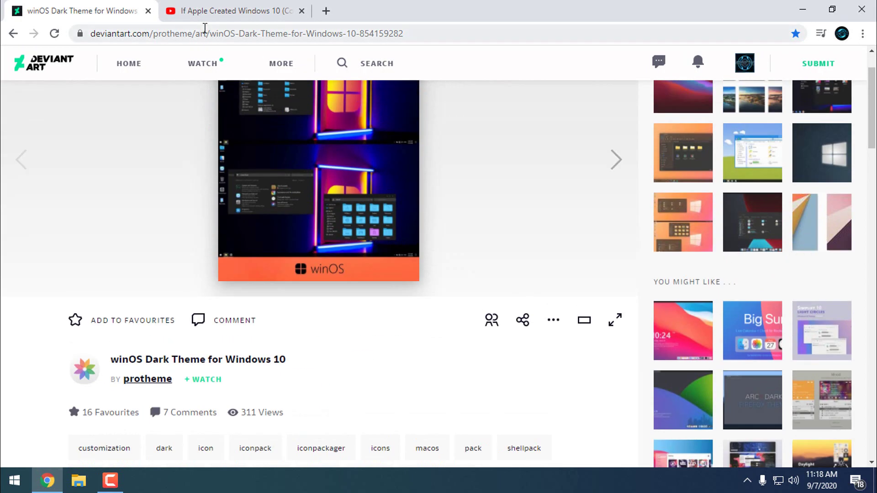
- Check the Windows 10 concept video, enlarge the artwork, then follow the 'winOS Dark Theme for Windows 10' link
click(234, 10)
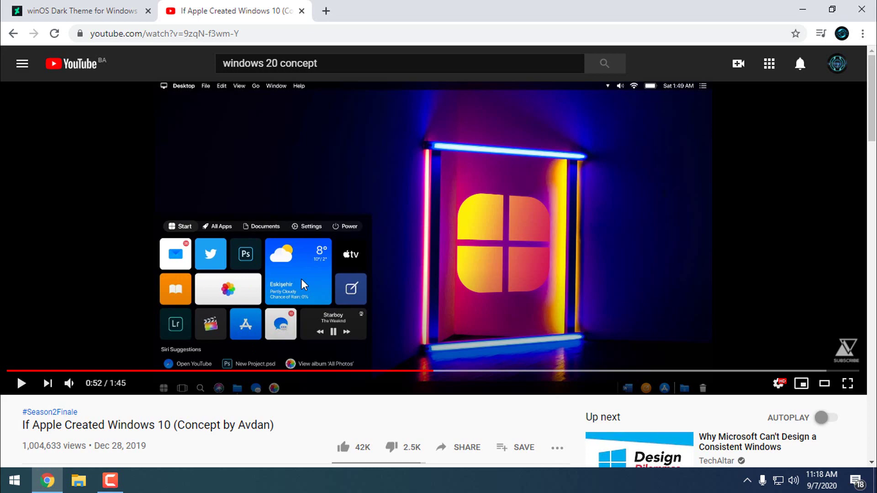
click(82, 11)
scroll(278, 217, down, 5)
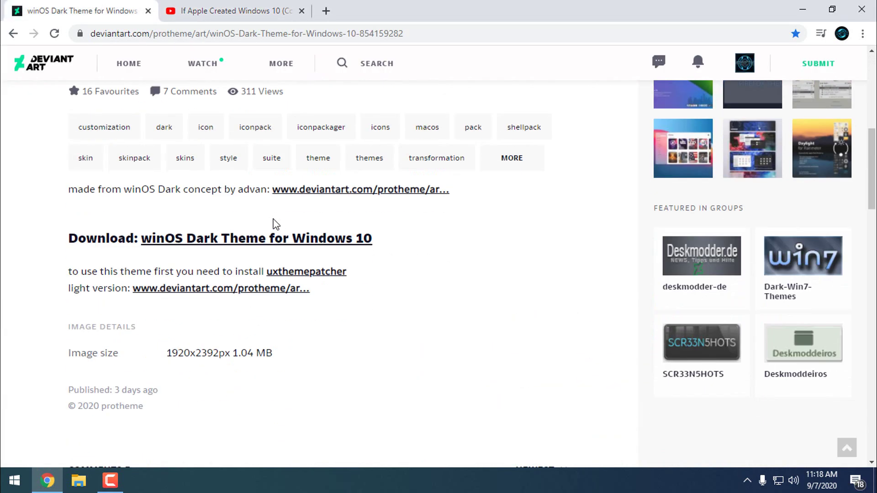
scroll(278, 216, up, 4)
scroll(279, 216, up, 2)
click(290, 221)
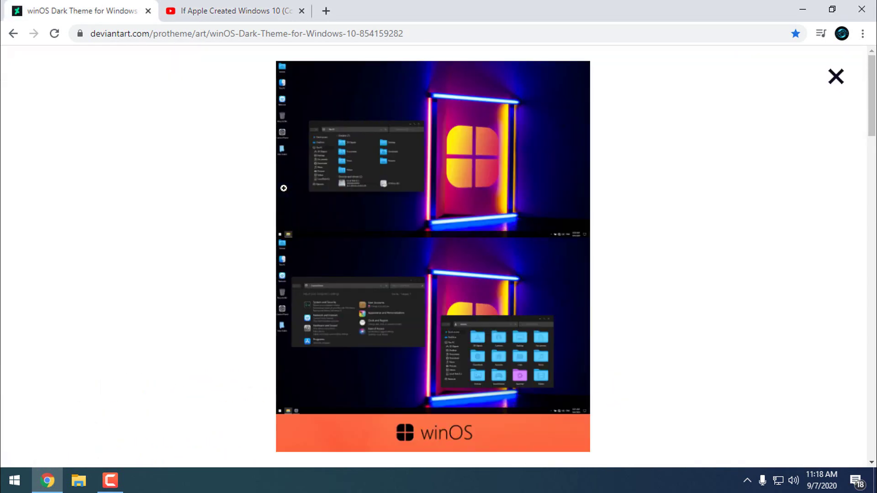
click(837, 77)
scroll(370, 226, down, 5)
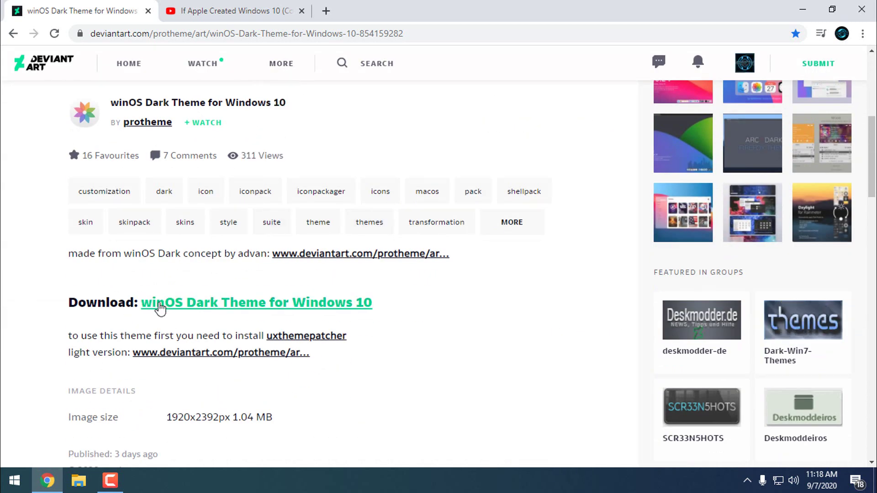
click(228, 306)
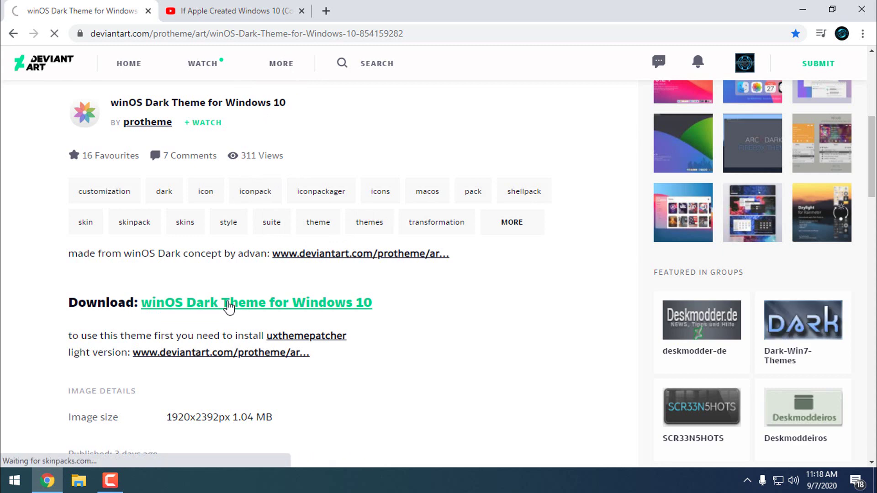
- Close the concept video tab and check the supported Windows 10 versions, including 20H1
click(301, 11)
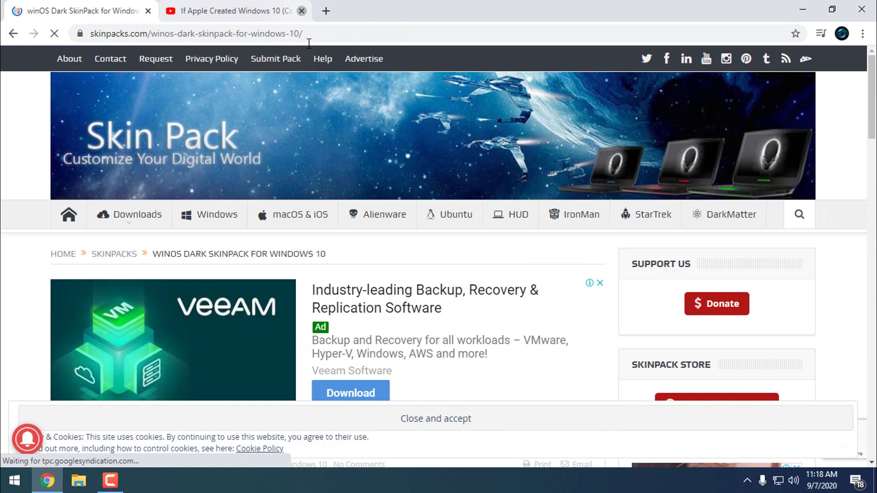
scroll(405, 247, down, 5)
scroll(404, 247, down, 5)
scroll(405, 247, down, 5)
scroll(404, 246, up, 4)
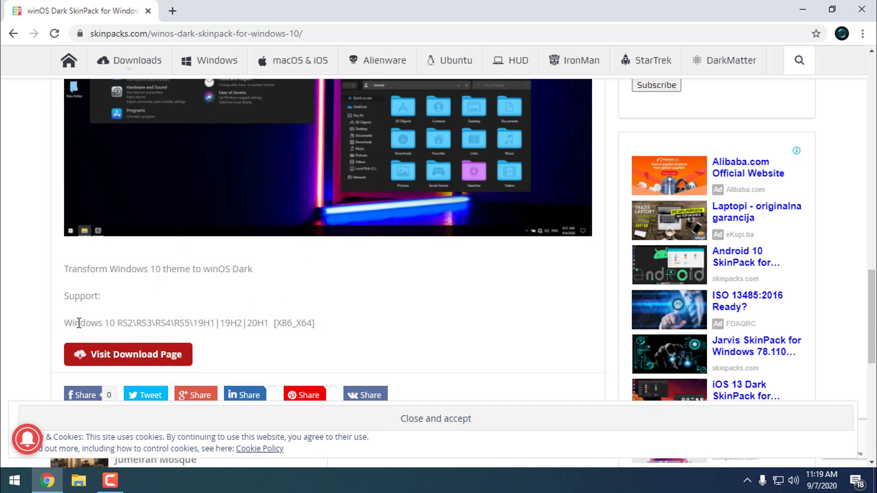
drag(68, 324, 120, 324)
click(167, 325)
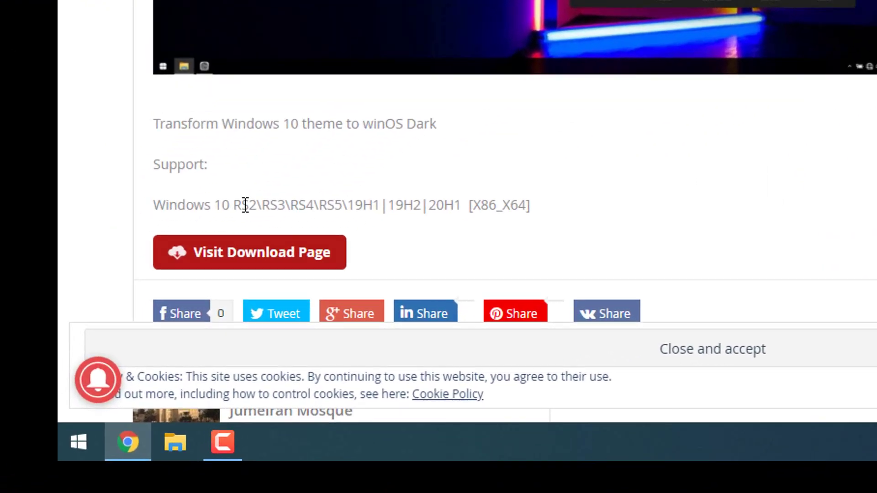
drag(477, 193, 449, 195)
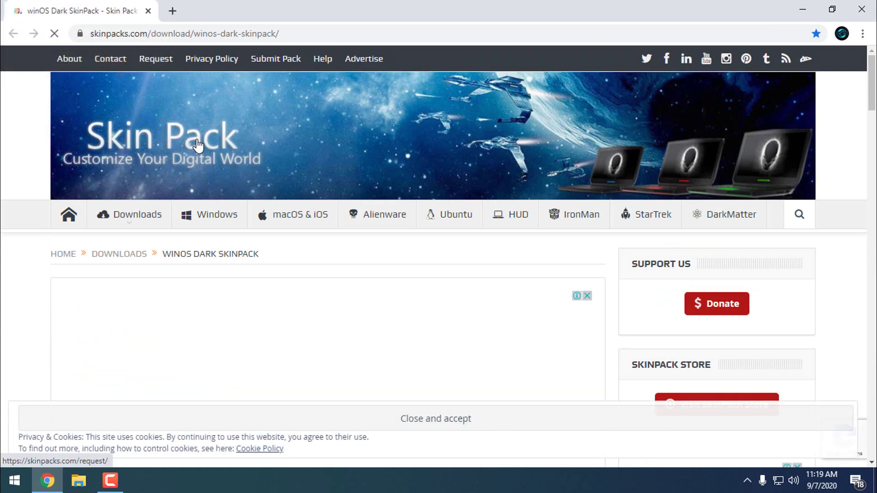
scroll(248, 219, down, 3)
scroll(249, 220, down, 5)
scroll(254, 217, down, 5)
scroll(253, 218, down, 3)
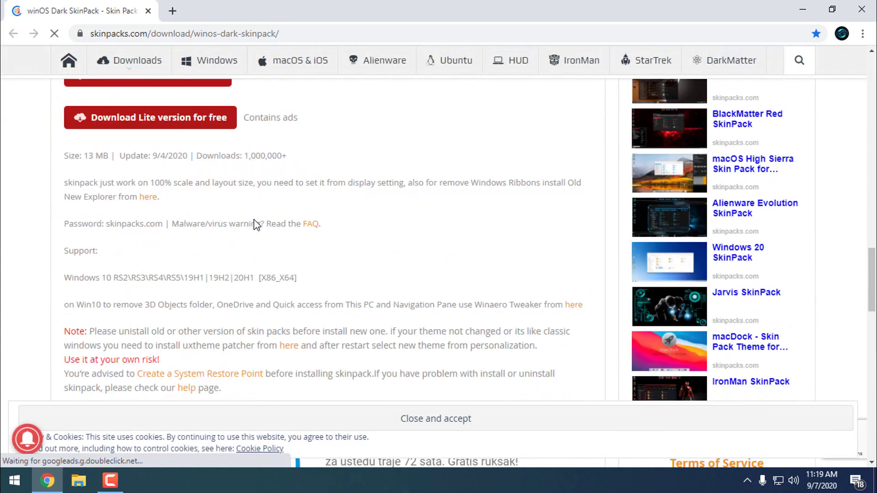
scroll(155, 210, up, 3)
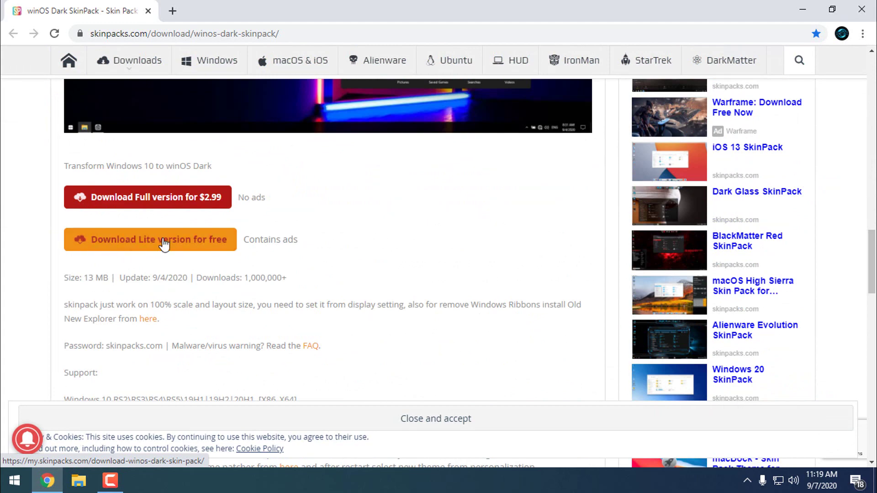
- Choose the free Lite version and skip ahead to the winOS Dark Skin Pack download
click(196, 243)
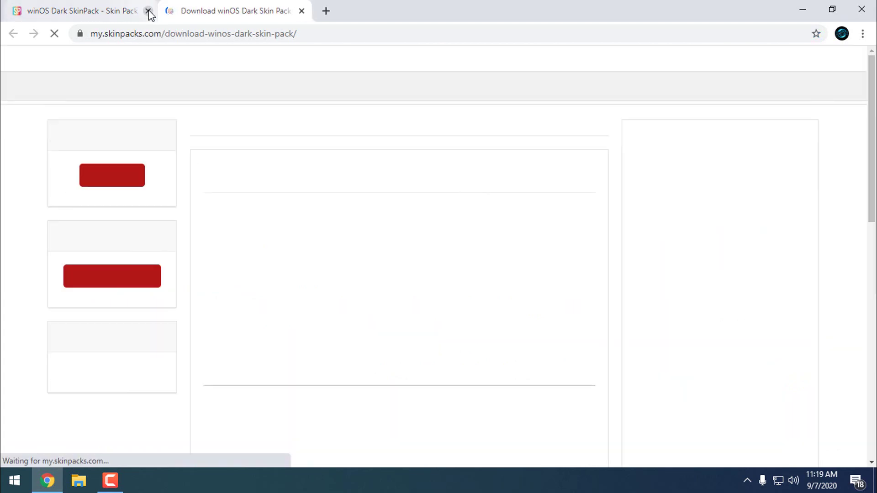
scroll(398, 275, down, 5)
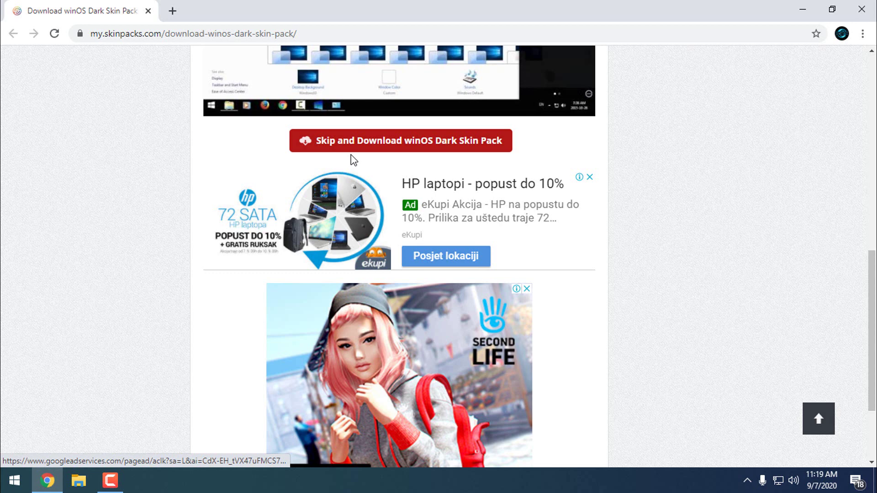
click(384, 143)
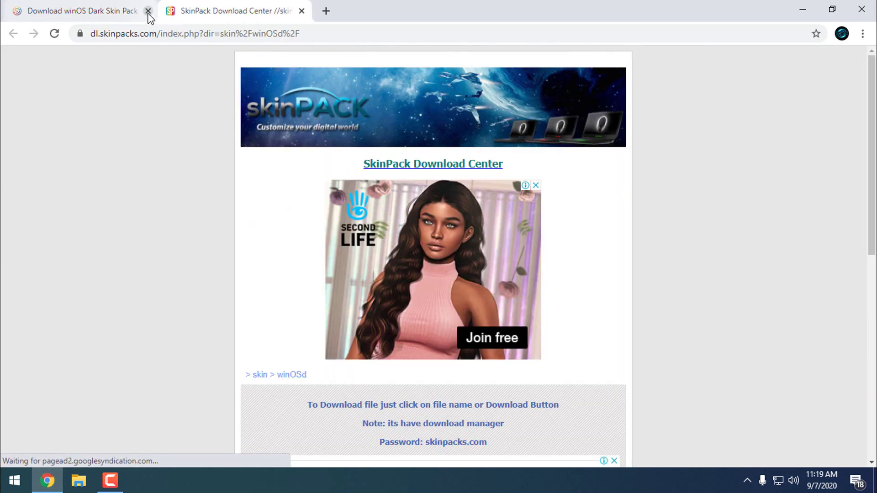
click(148, 11)
scroll(286, 248, down, 1)
scroll(286, 248, down, 5)
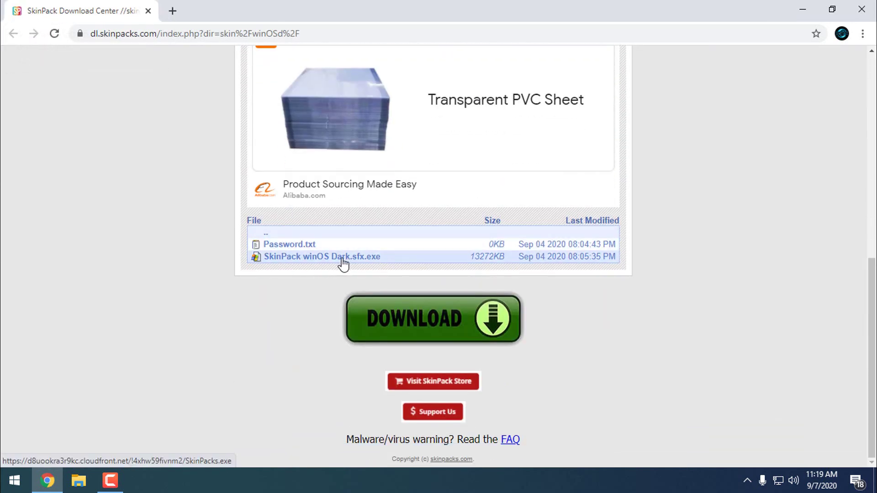
click(288, 245)
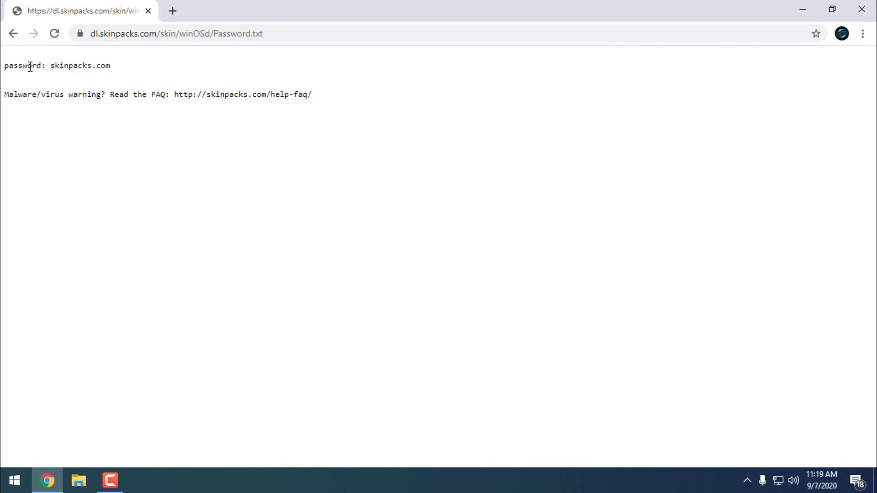
double_click(47, 65)
click(210, 70)
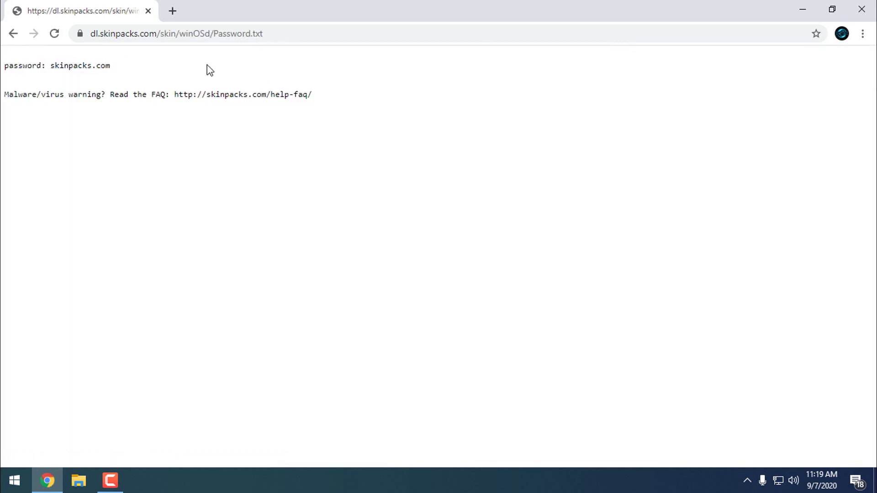
click(864, 10)
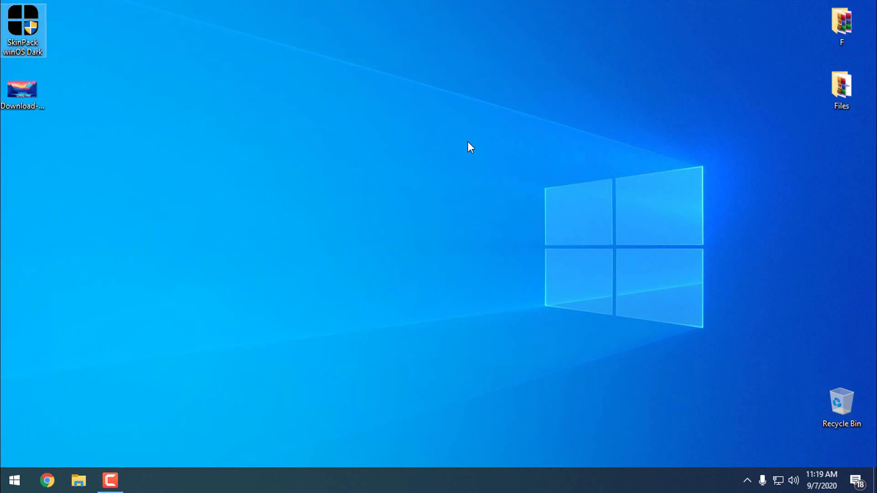
- Open Windows Security from the tray and reach Virus & threat protection settings, showing real-time protection off
click(748, 480)
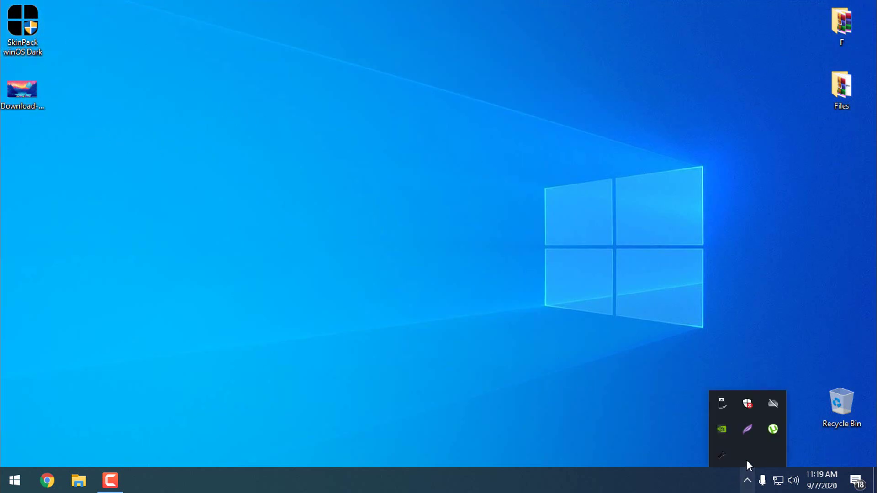
click(746, 404)
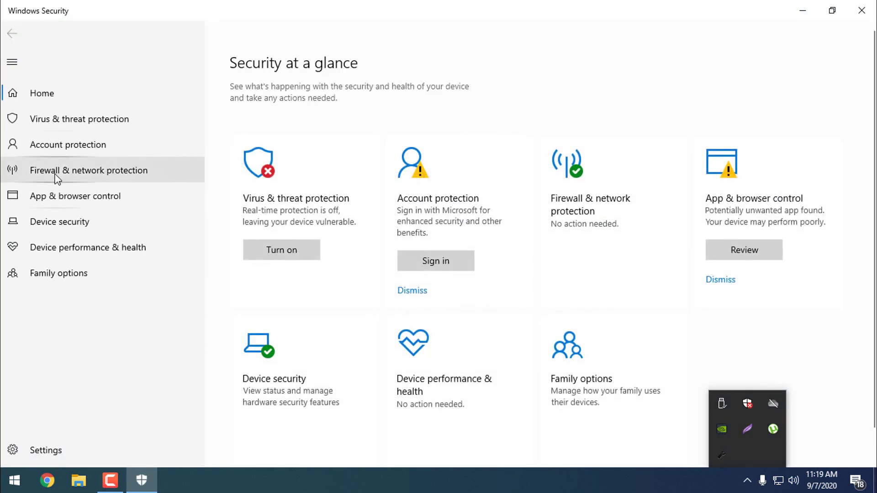
click(99, 123)
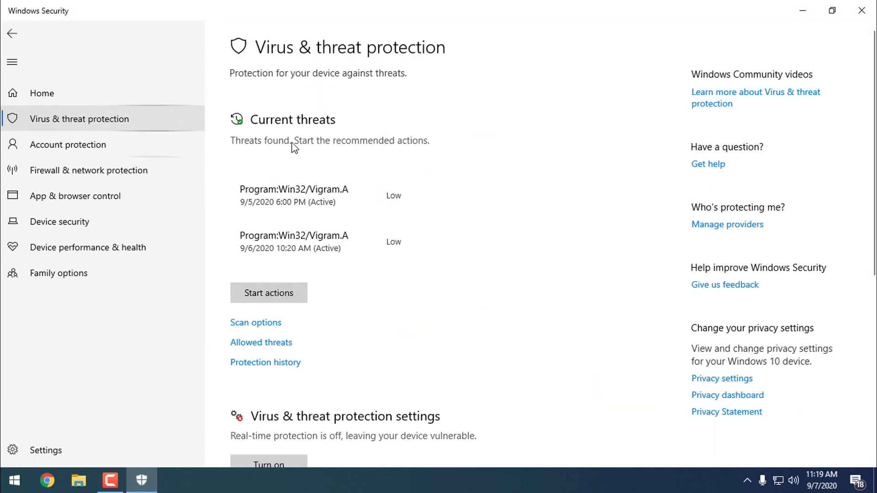
scroll(447, 154, down, 1)
click(82, 144)
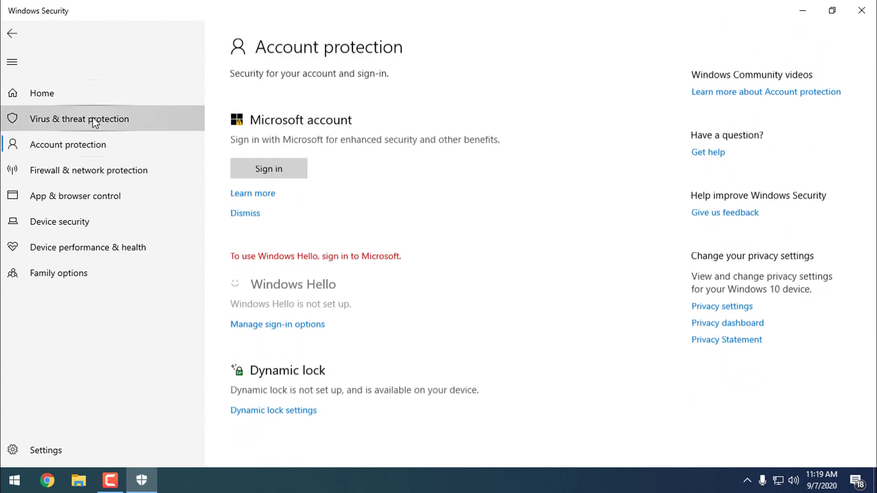
click(94, 122)
scroll(335, 226, down, 3)
scroll(336, 226, down, 3)
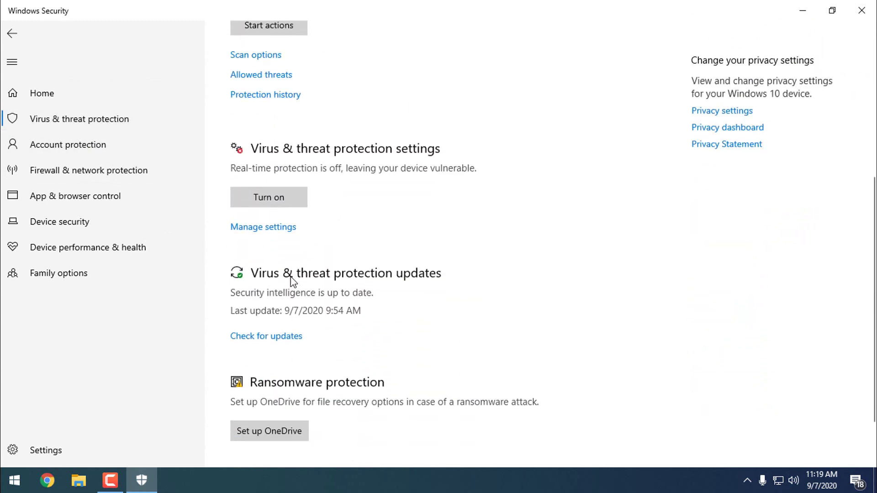
click(264, 227)
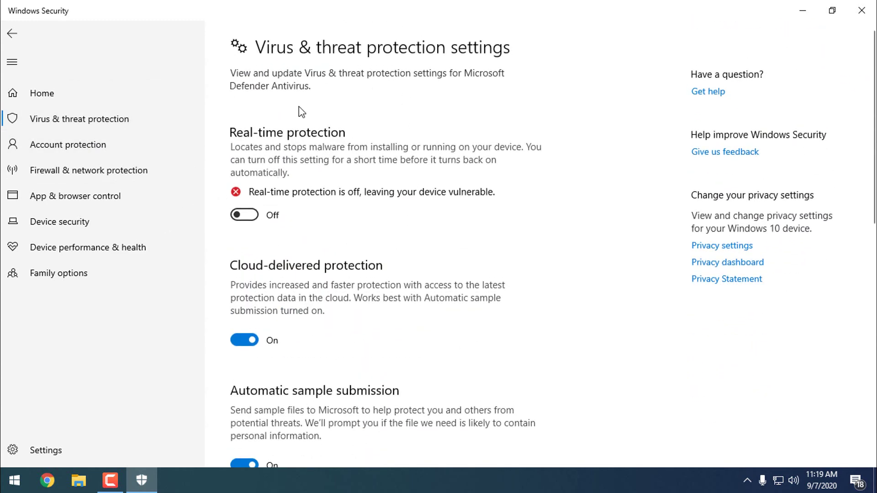
click(861, 10)
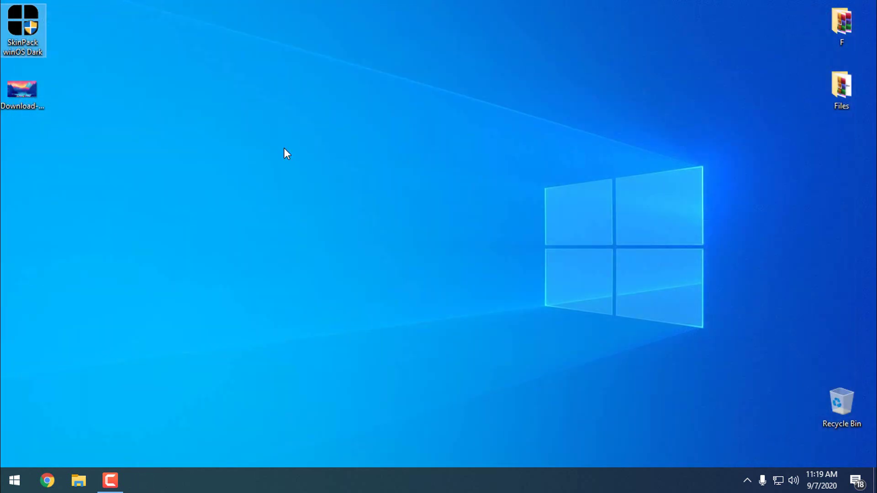
right_click(131, 89)
click(158, 127)
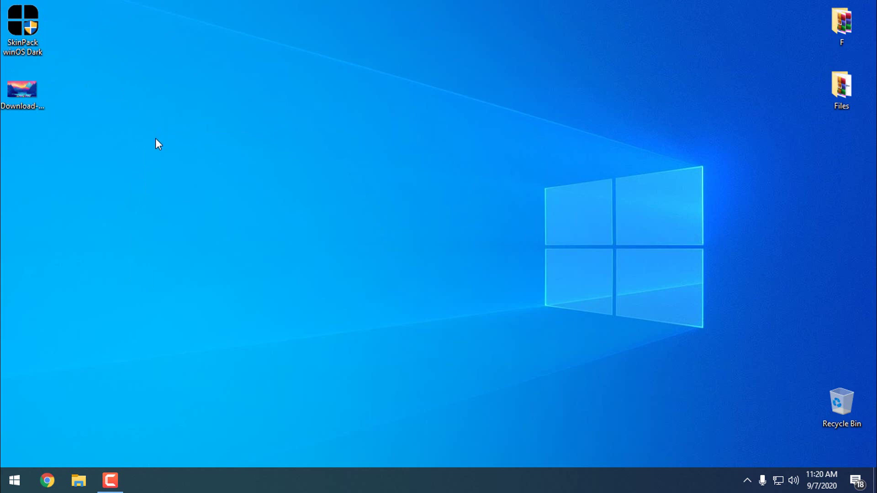
right_click(163, 191)
click(183, 227)
double_click(27, 45)
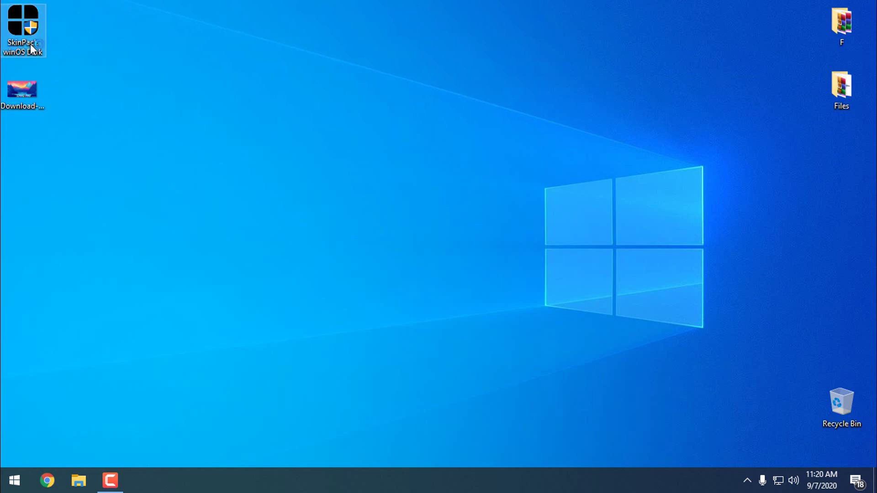
- Run the winOS Dark installer with the license accepted, Icons and Theme kept, and McAfee WebAdvisor declined
click(509, 343)
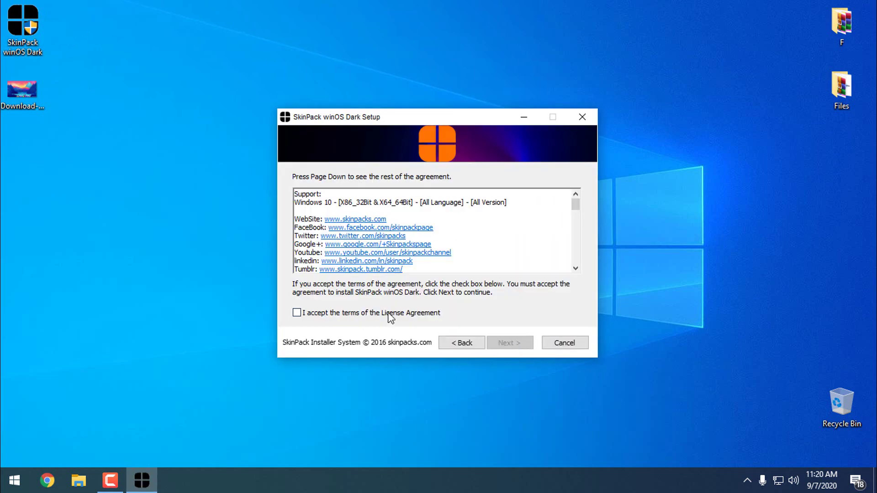
click(392, 318)
click(509, 346)
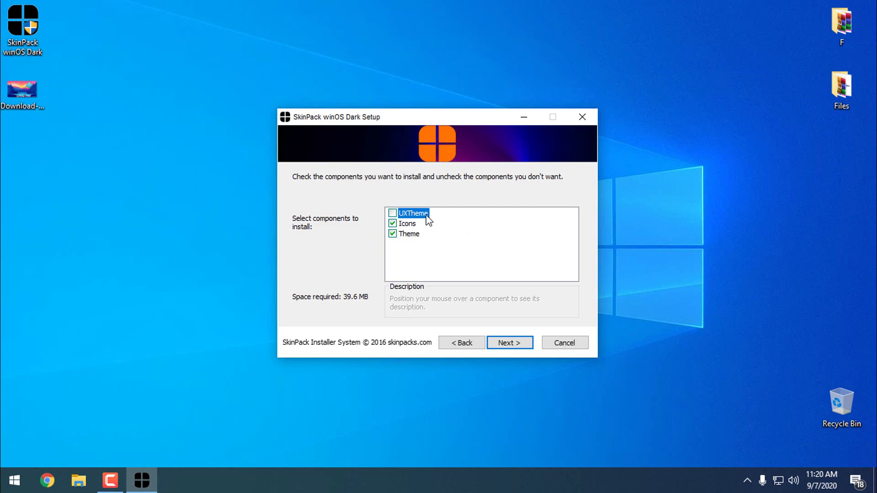
click(411, 225)
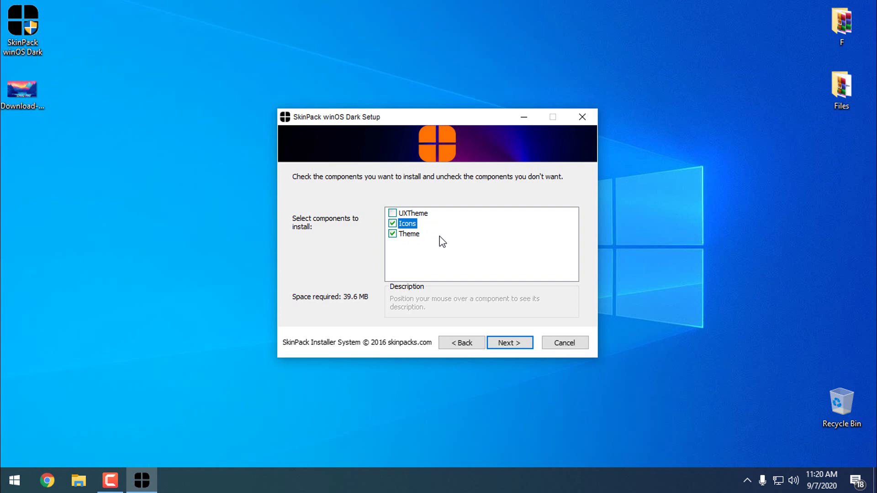
click(520, 347)
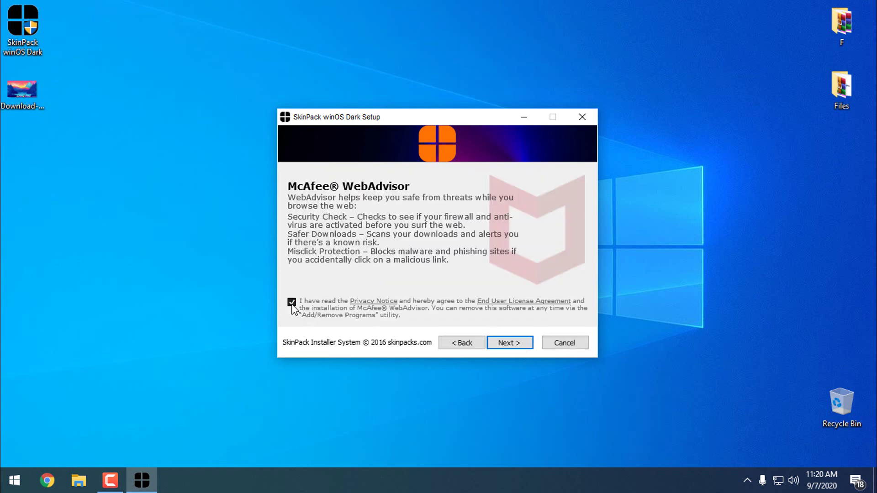
click(292, 303)
click(508, 342)
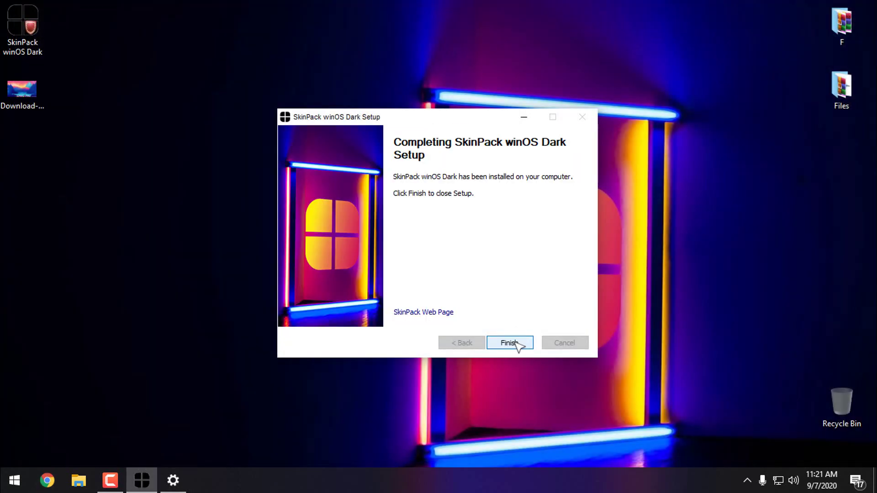
click(510, 342)
- Refresh the desktop, then view This PC in the dark-skinned Explorer, resizing and closing it
right_click(177, 77)
click(223, 122)
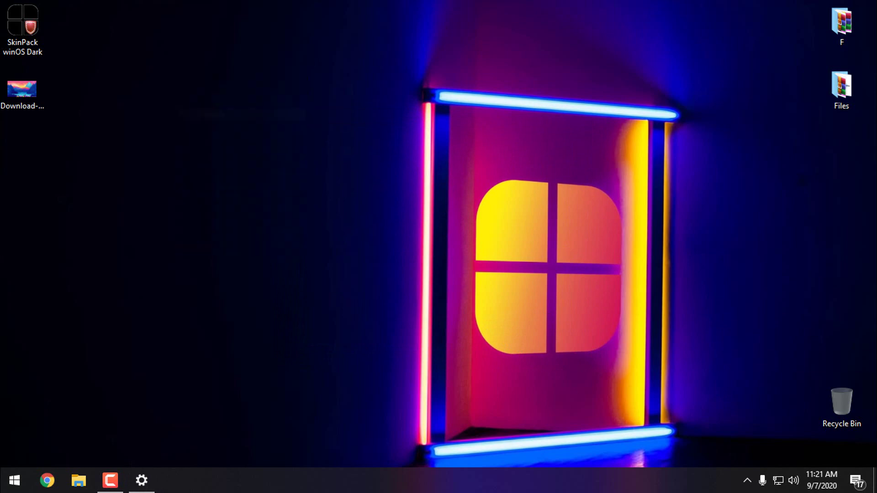
click(78, 480)
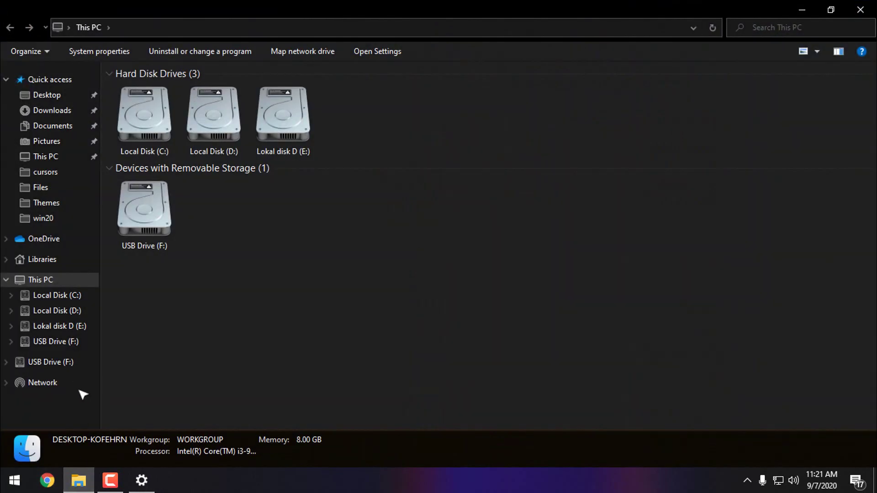
drag(390, 6, 438, 73)
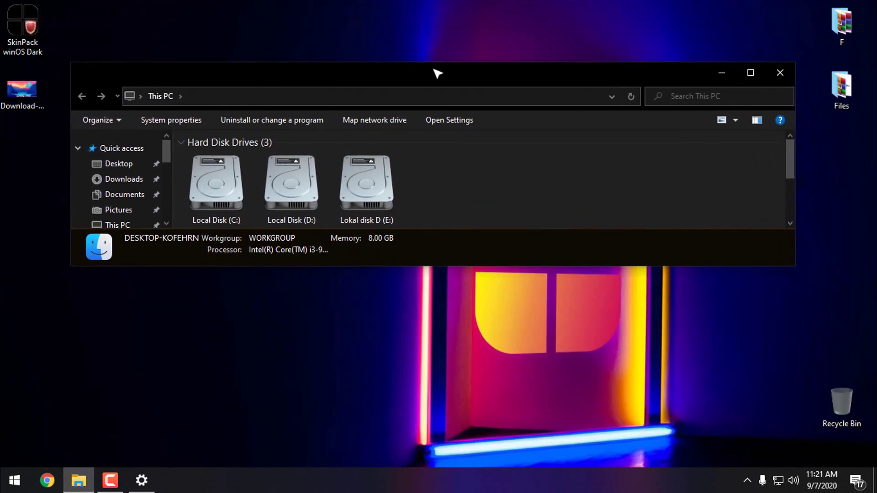
click(751, 73)
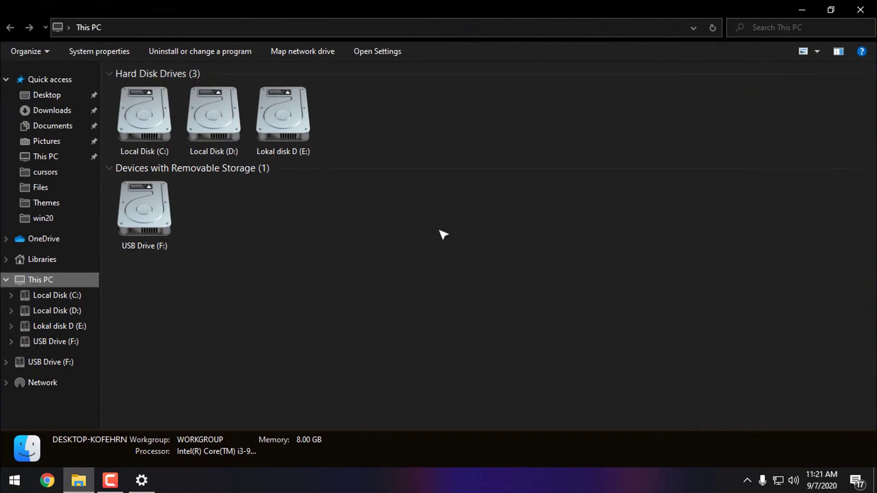
double_click(507, 14)
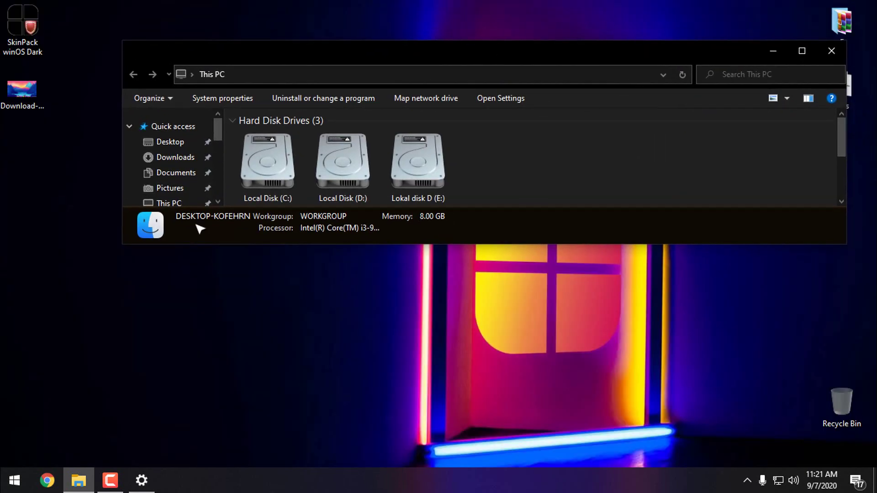
click(802, 51)
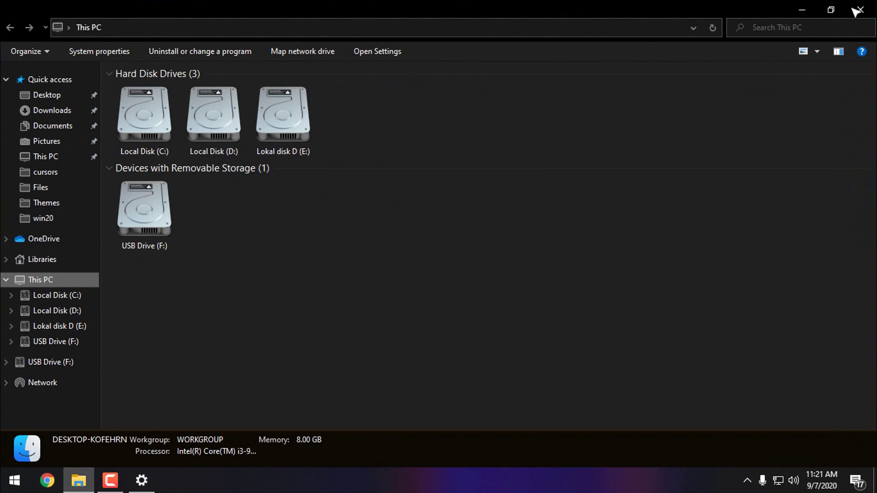
click(862, 9)
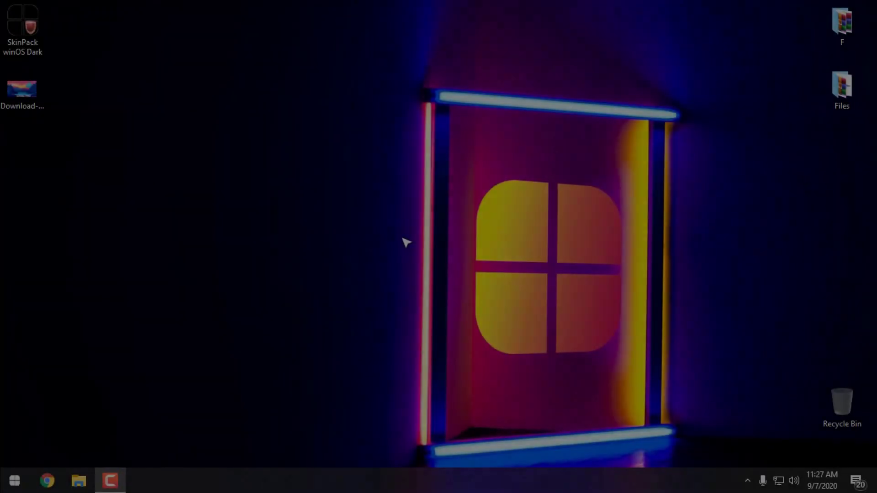
- Apply the winOS theme from Personalize > Themes and close Settings
right_click(382, 193)
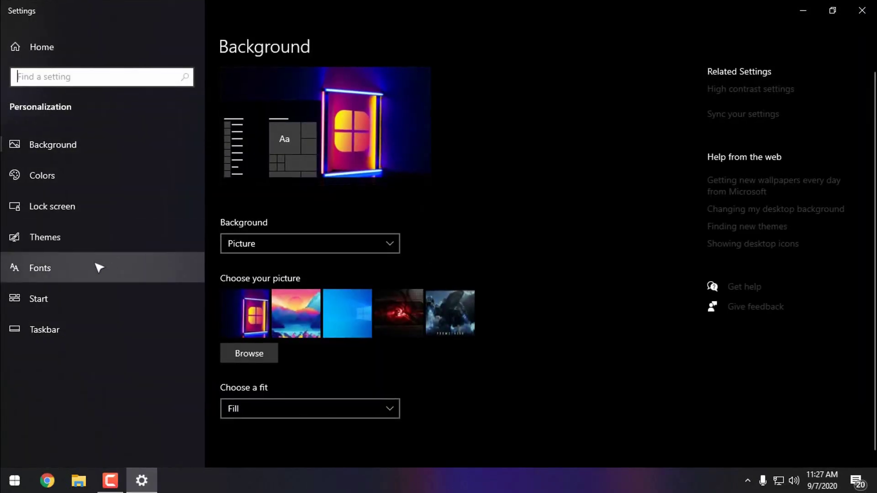
click(82, 248)
scroll(548, 281, down, 8)
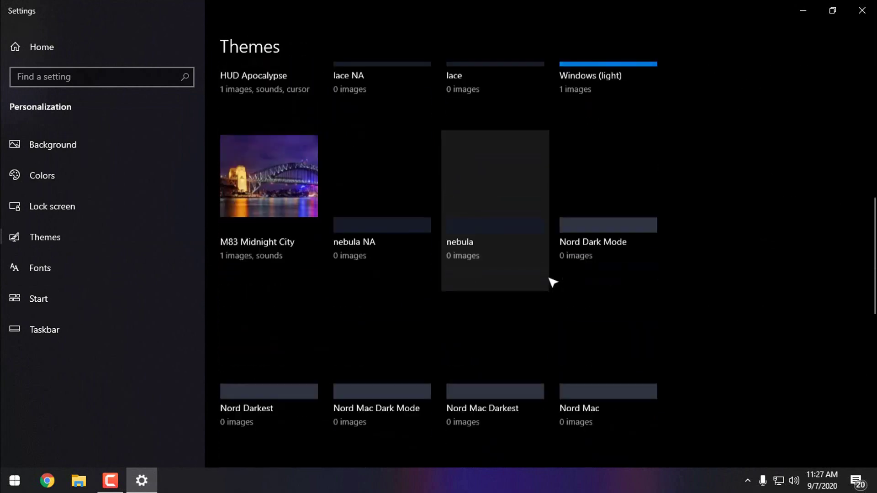
scroll(549, 281, down, 5)
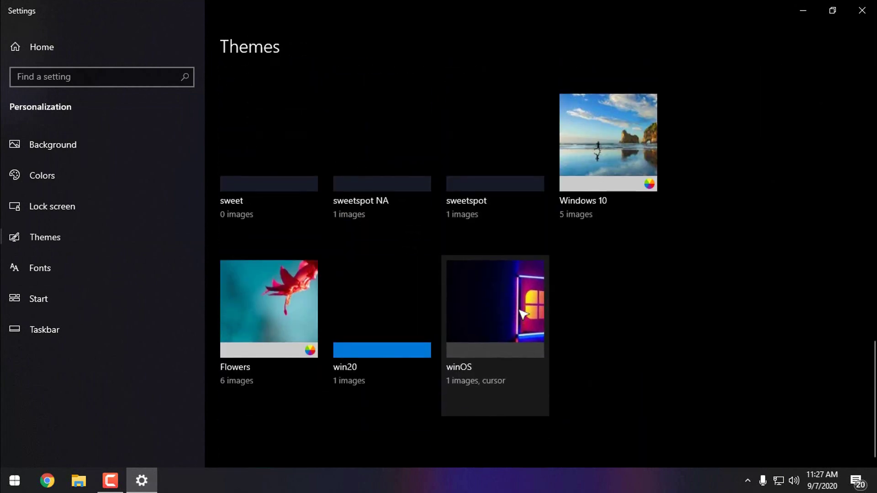
click(861, 11)
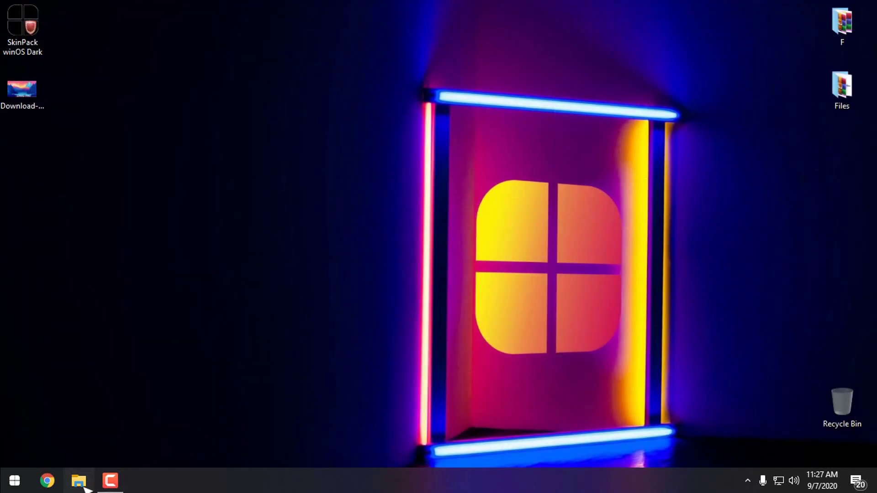
- Browse This PC and the Quick access folders in the dark winOS Explorer, then close it
click(79, 481)
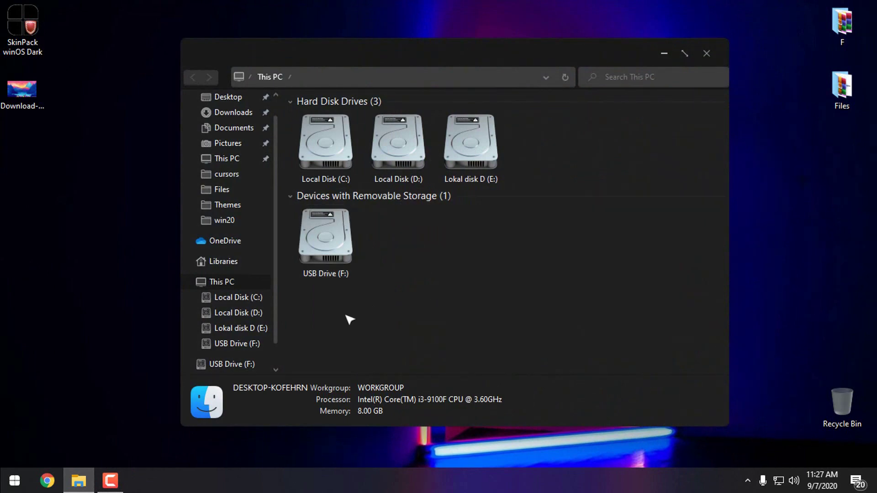
mouse_move(339, 316)
mouse_down()
mouse_move(418, 294)
mouse_move(469, 318)
mouse_up()
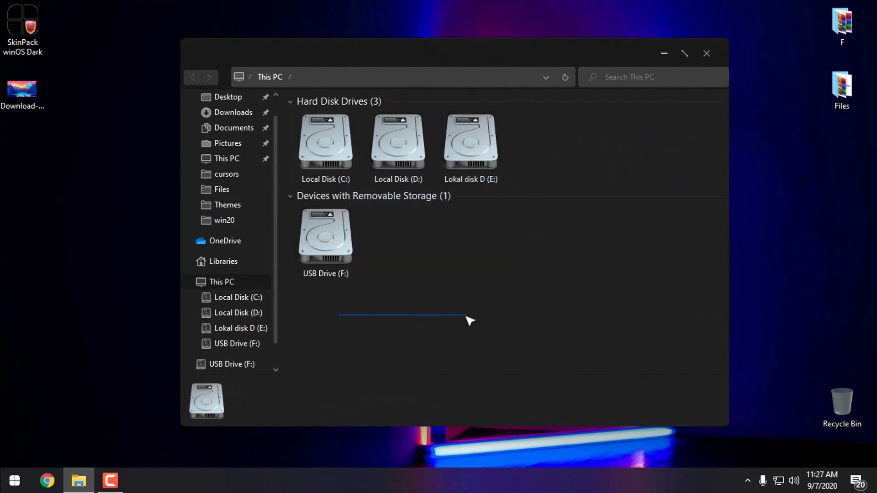
click(469, 319)
click(294, 102)
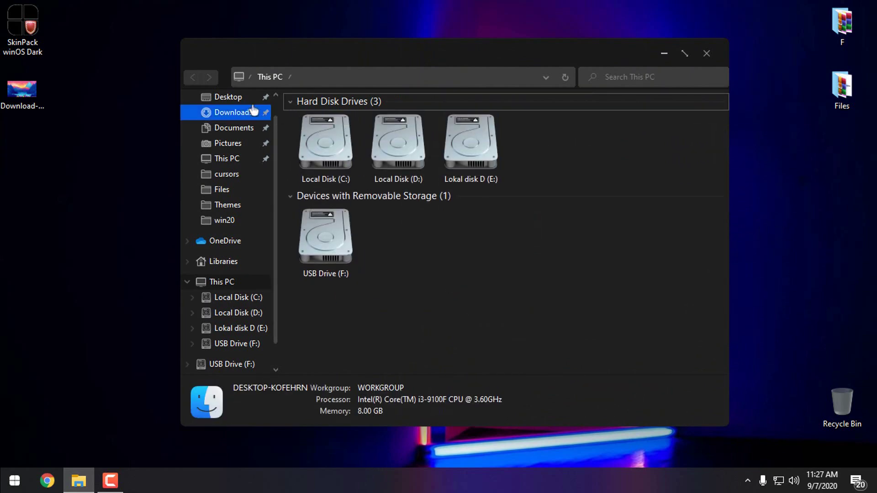
scroll(227, 150, up, 2)
click(231, 107)
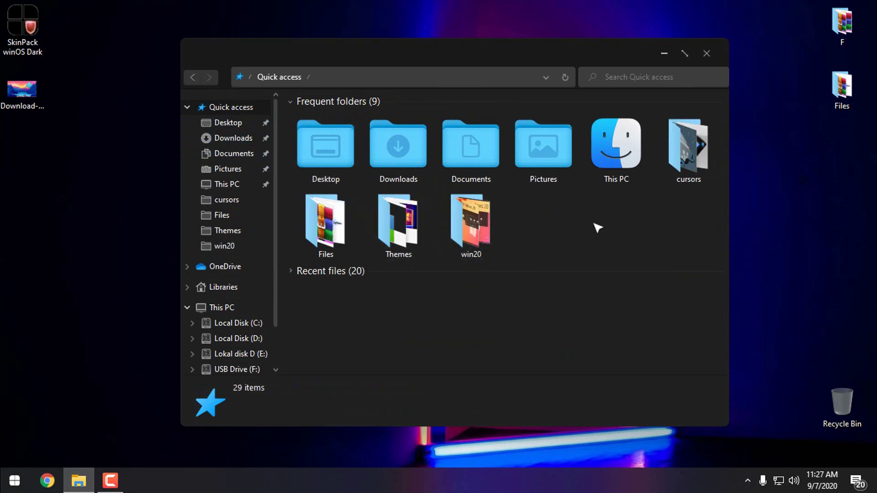
drag(803, 36, 810, 128)
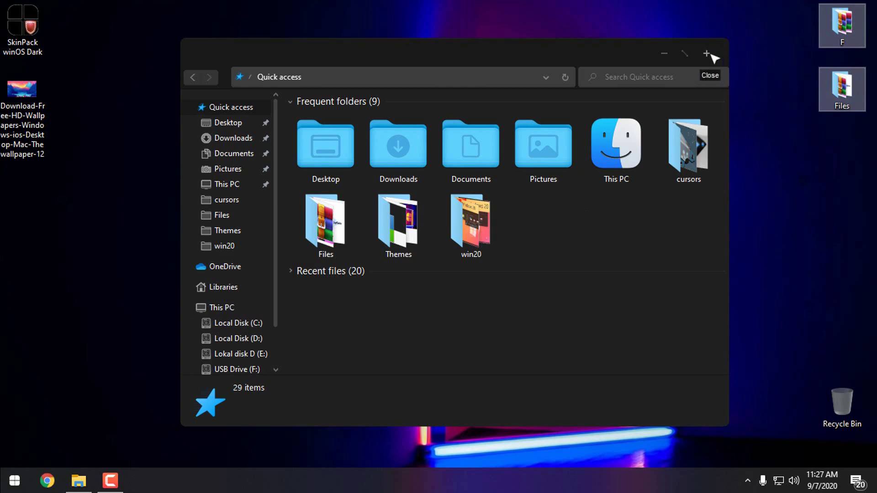
click(710, 57)
- In StartIsBack properties, choose the dark Start menu style, raise colouring to about 76%, and confirm
click(14, 481)
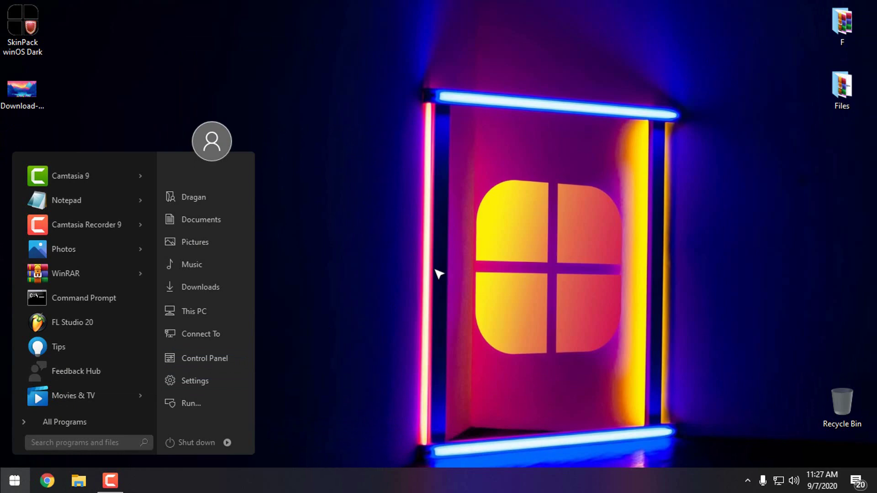
right_click(246, 184)
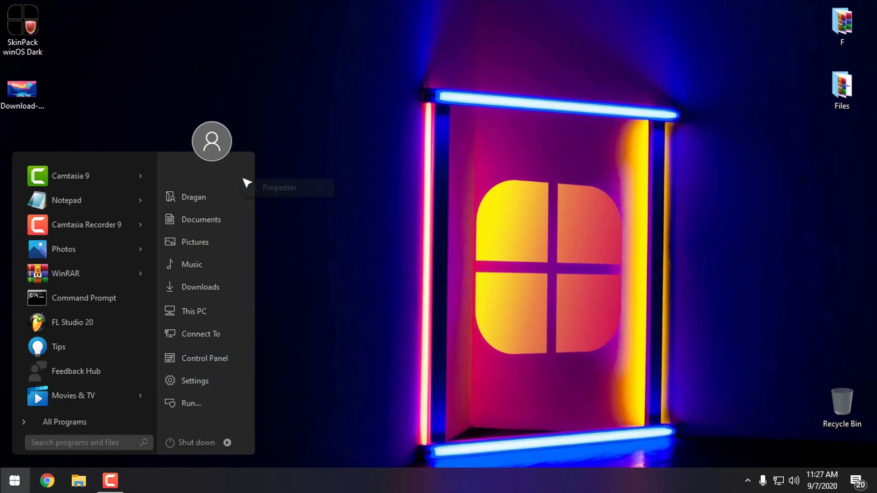
click(267, 191)
click(244, 116)
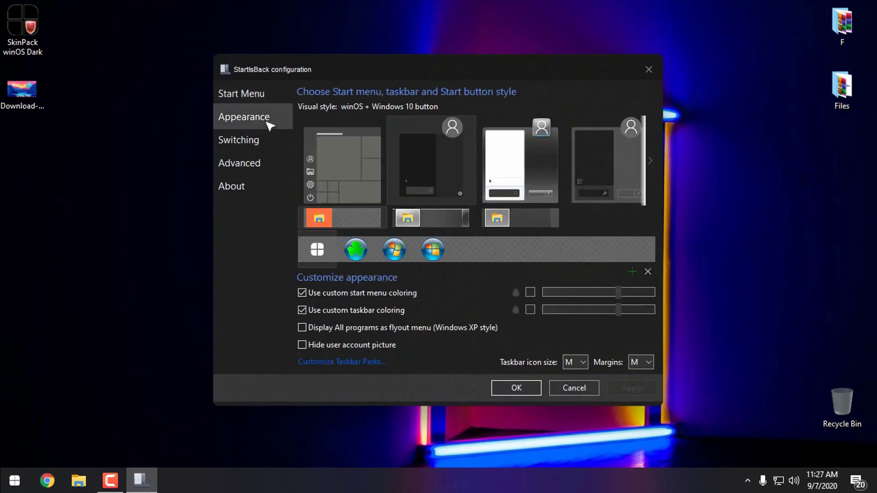
click(425, 174)
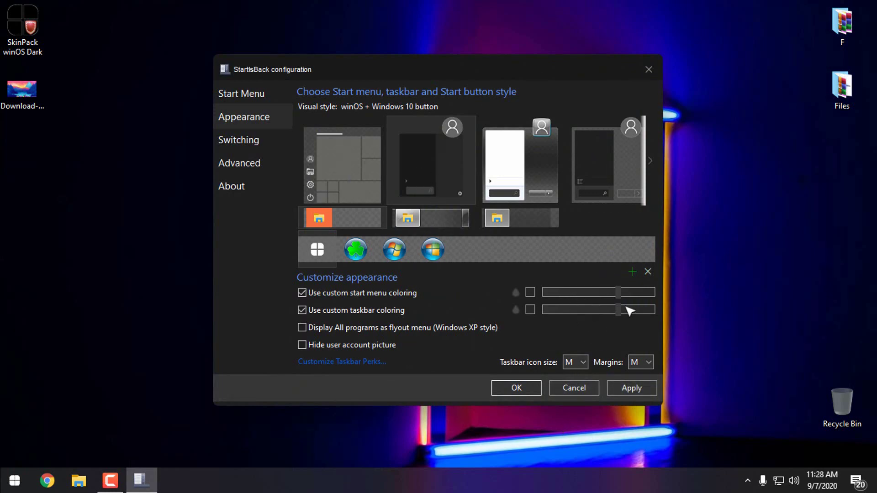
drag(619, 293, 620, 302)
mouse_move(620, 295)
mouse_down()
mouse_move(629, 295)
mouse_move(631, 310)
mouse_up()
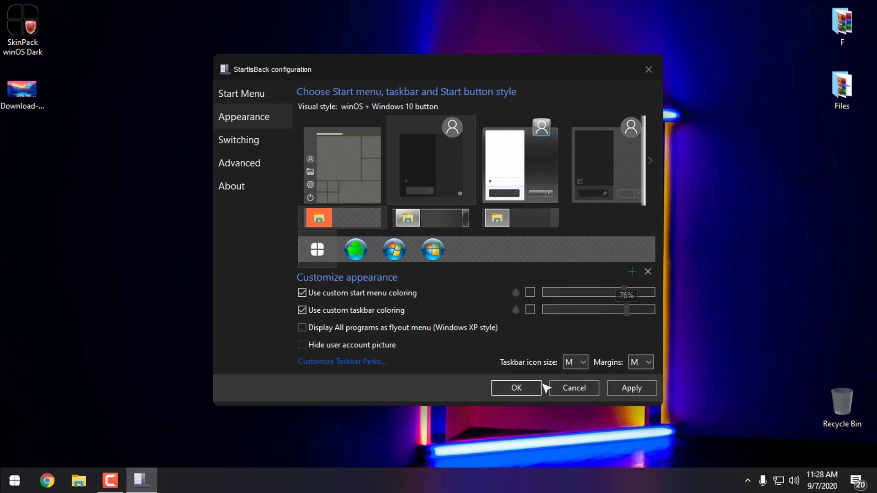
click(522, 388)
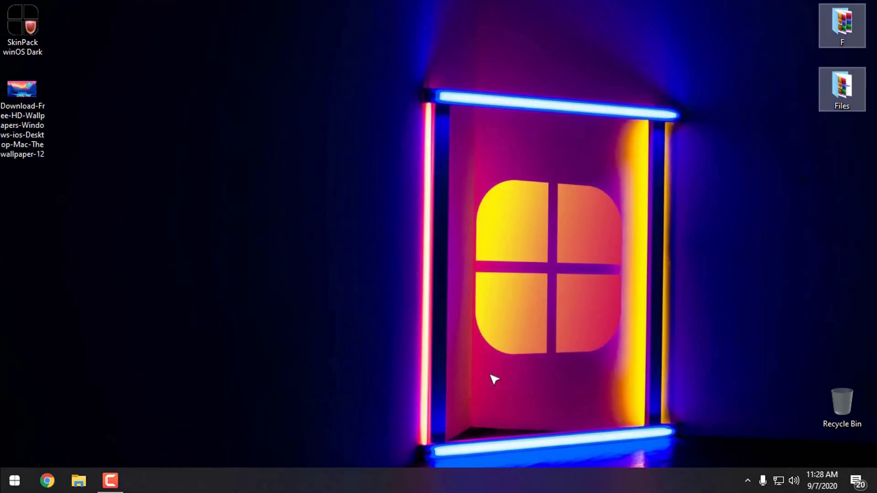
- From the tray wrench's Setup and Info, apply level 220 with Task Bar and all Explorer windows ticked
click(494, 380)
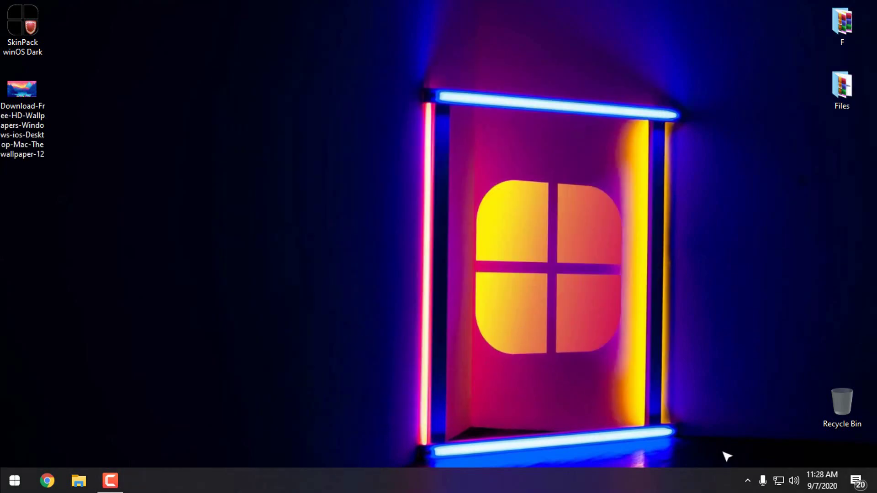
click(748, 481)
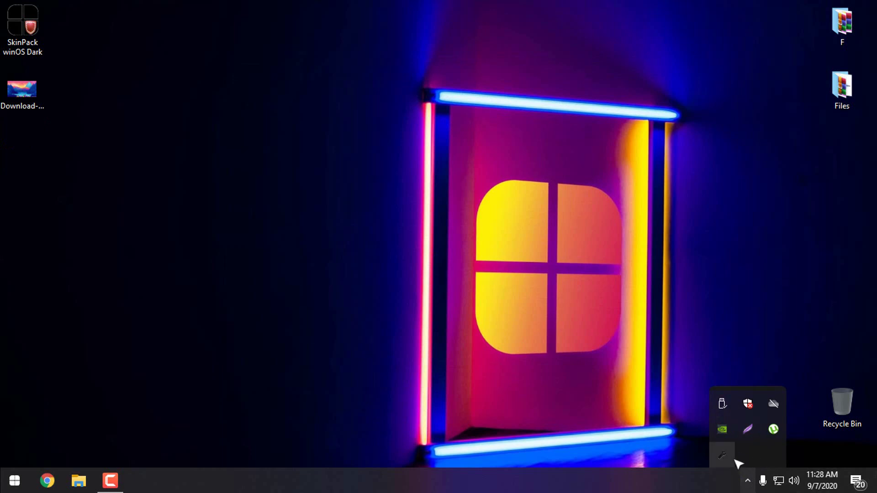
right_click(725, 455)
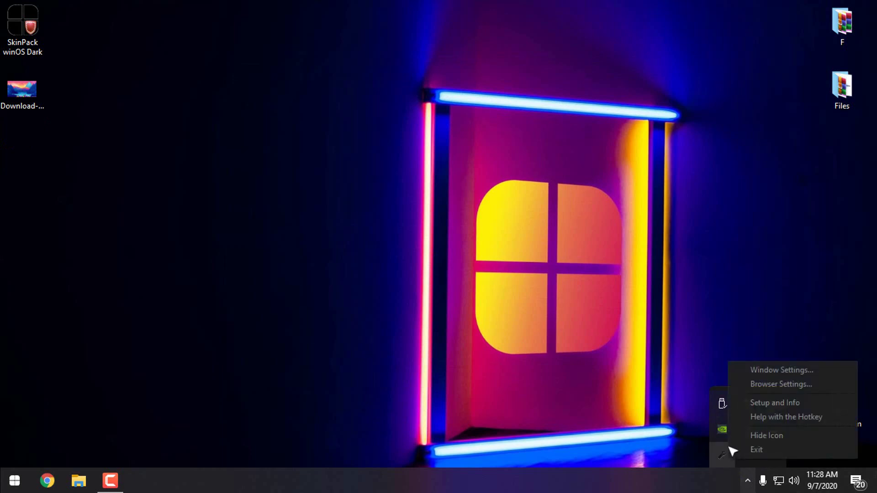
click(764, 405)
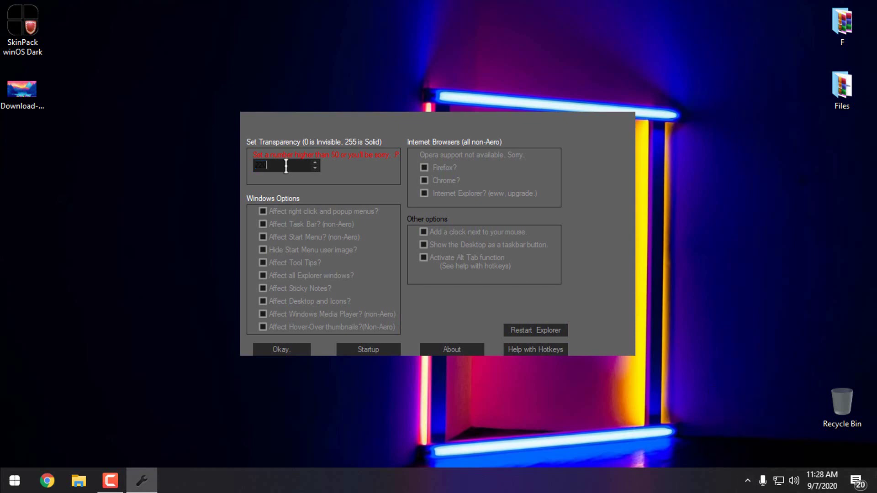
double_click(267, 168)
click(263, 224)
click(263, 275)
click(282, 350)
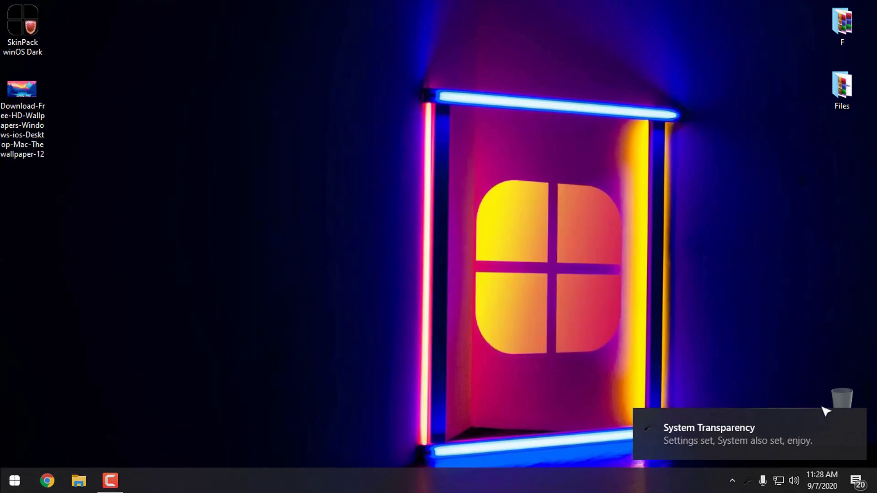
click(855, 419)
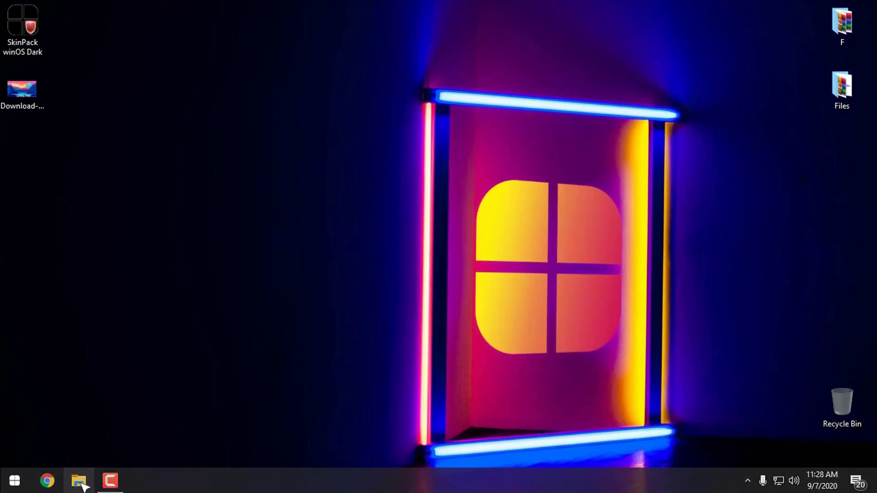
click(79, 481)
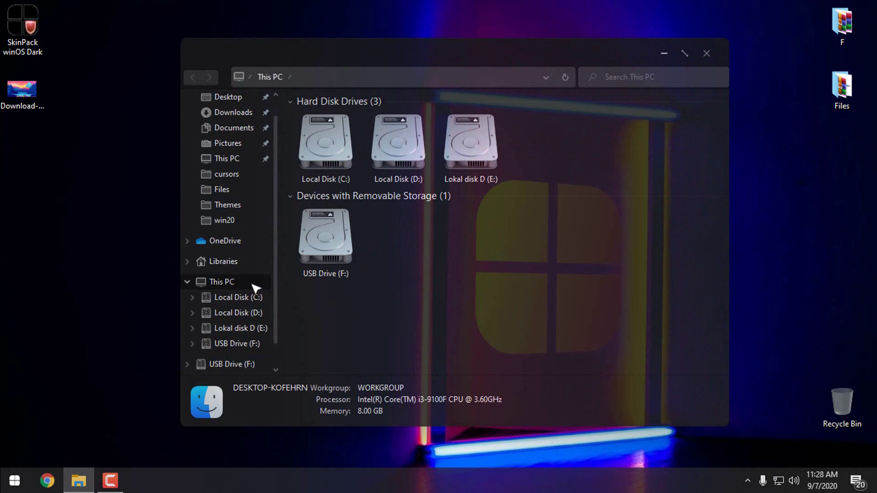
mouse_move(541, 62)
mouse_down()
mouse_move(480, 73)
mouse_move(511, 88)
mouse_up()
click(14, 480)
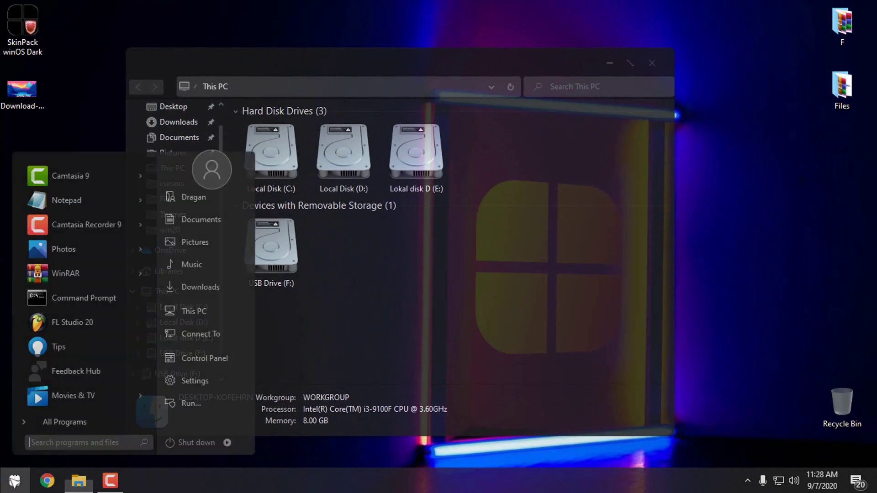
right_click(190, 312)
click(223, 299)
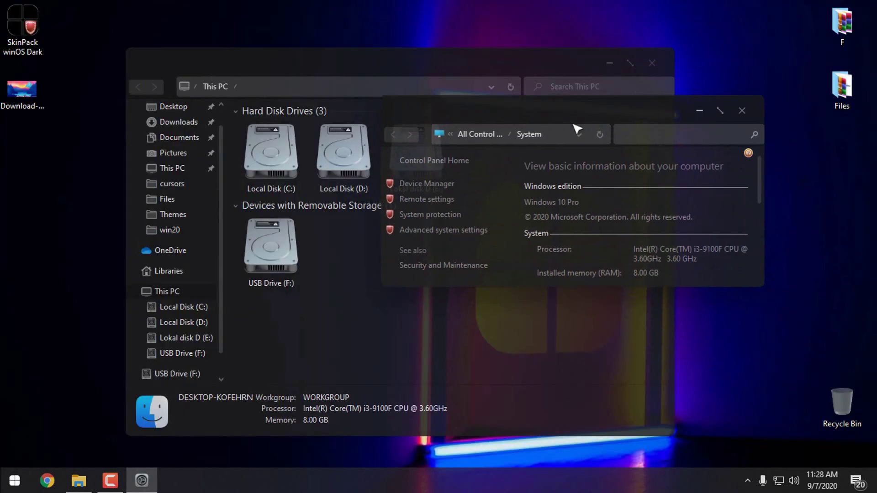
mouse_move(577, 120)
mouse_down()
mouse_move(499, 140)
mouse_move(384, 145)
mouse_up()
click(658, 139)
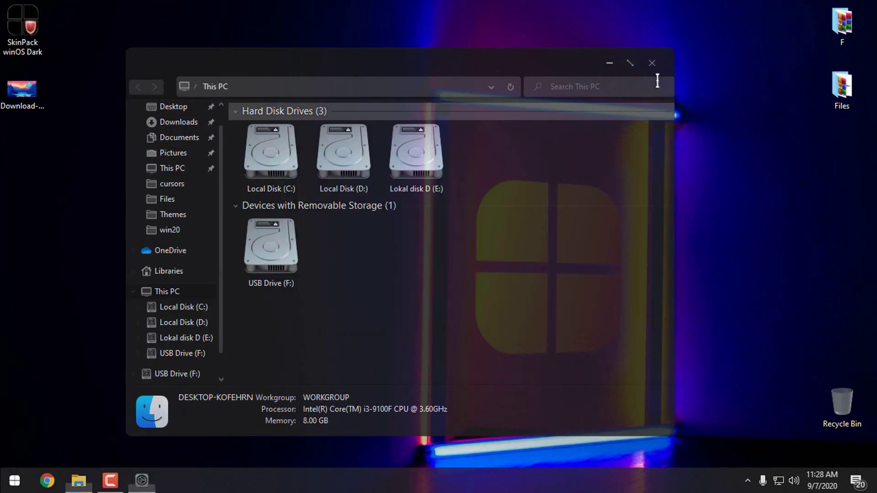
click(652, 63)
click(22, 110)
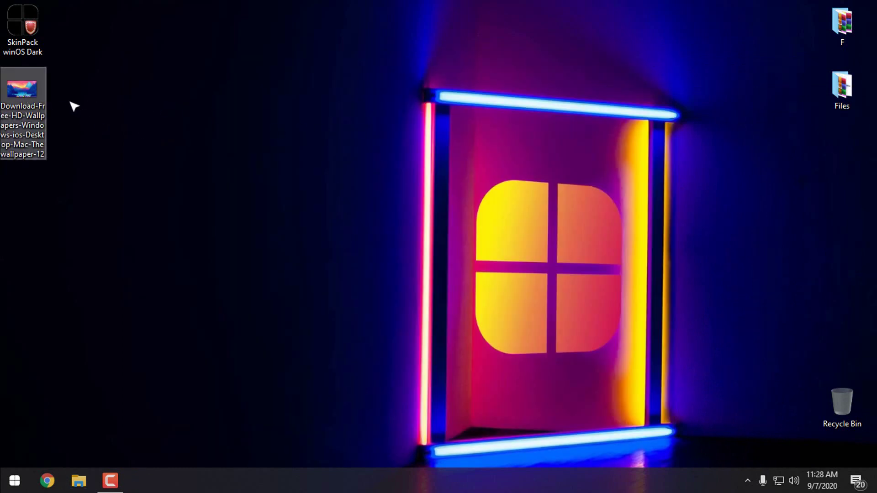
- Open the mountain sunset JPG in Photos and set it as the desktop background
double_click(28, 101)
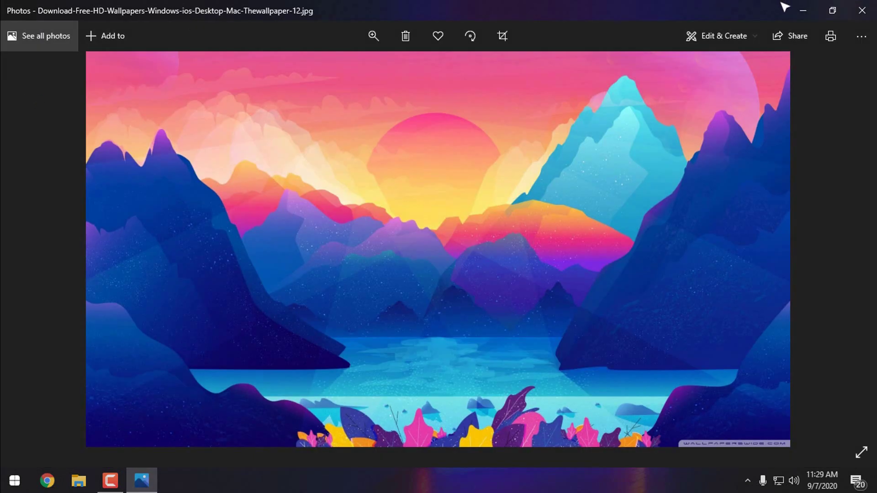
click(803, 10)
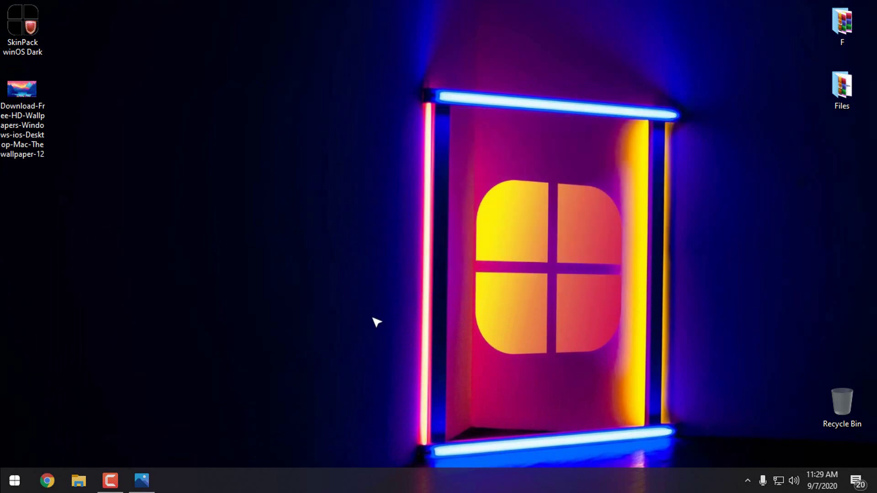
click(142, 480)
right_click(362, 240)
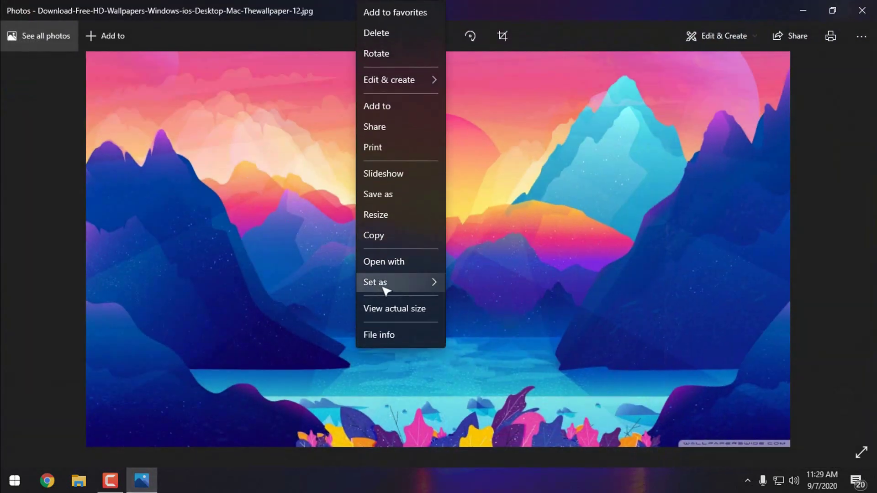
mouse_move(384, 282)
click(486, 302)
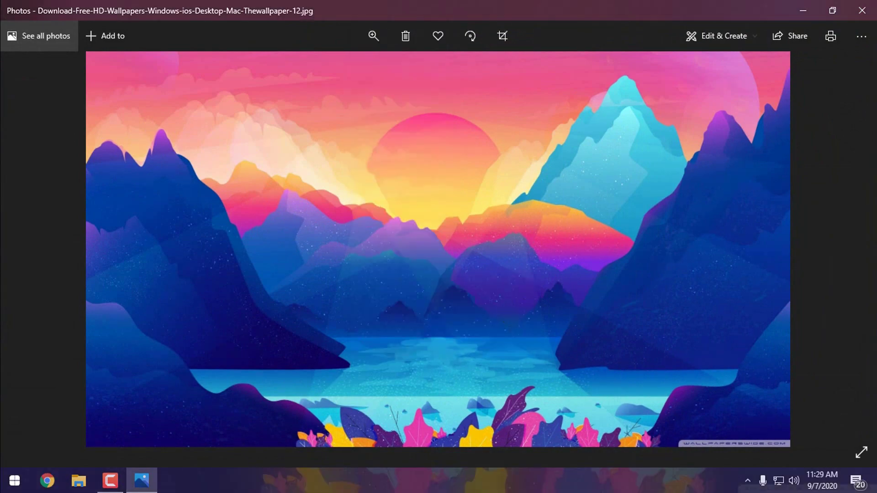
- Close Photos and refresh the desktop
click(863, 10)
right_click(375, 133)
click(403, 170)
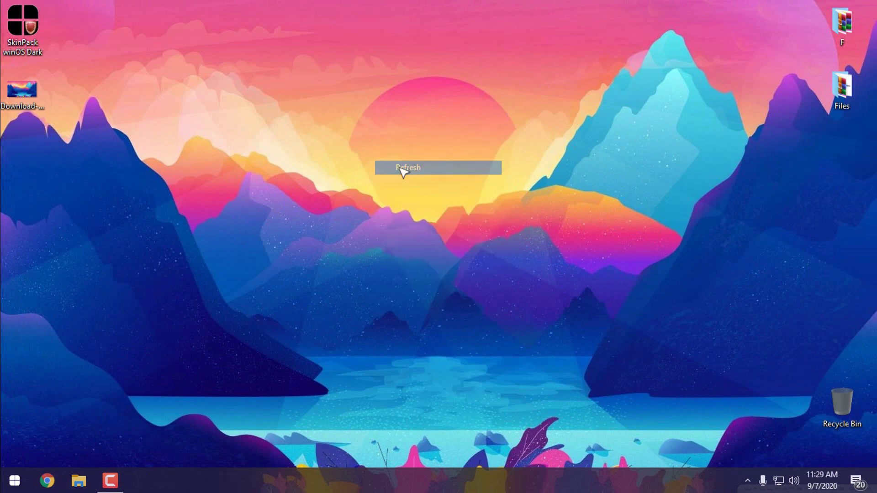
- Open This PC, move its window up, shrink it narrower and taller, and collapse removable storage
click(79, 480)
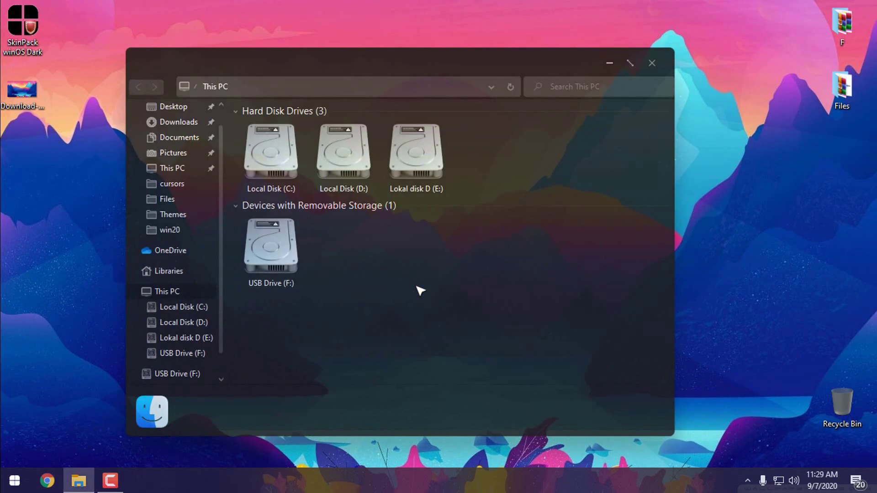
drag(399, 70, 438, 58)
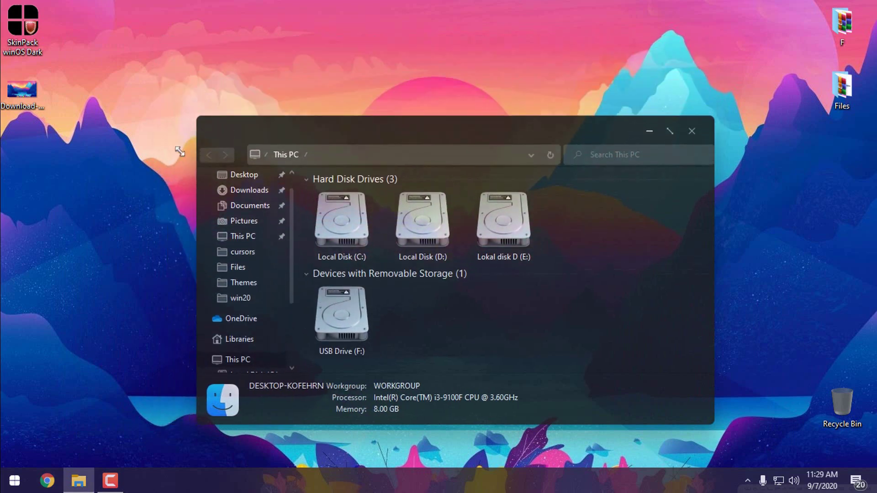
drag(164, 40, 128, 152)
mouse_move(254, 152)
mouse_down()
mouse_move(316, 68)
mouse_move(271, 80)
mouse_up()
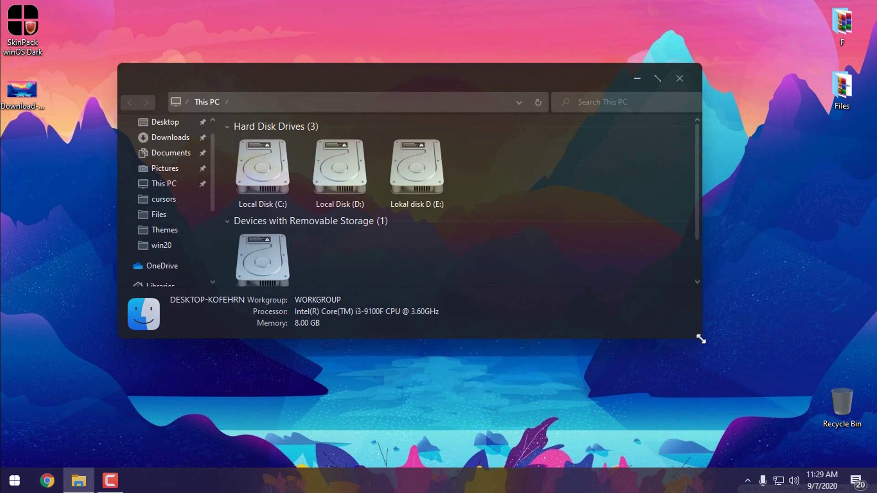
drag(700, 339, 587, 379)
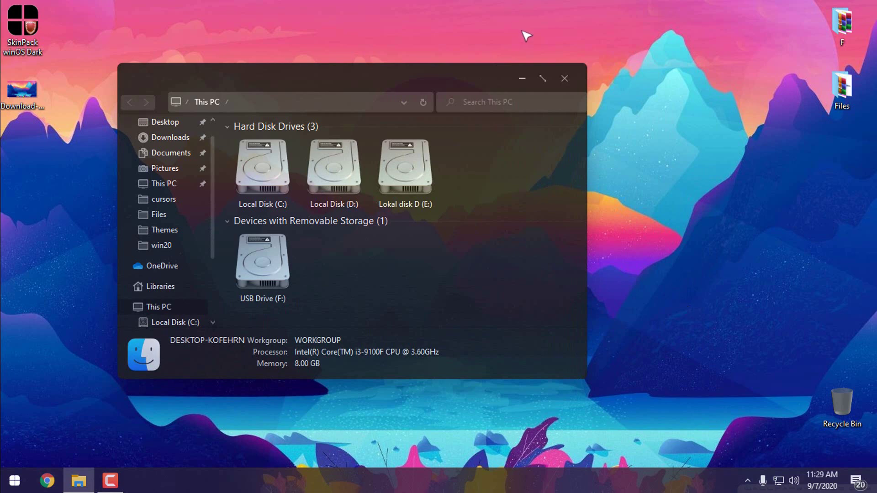
click(227, 221)
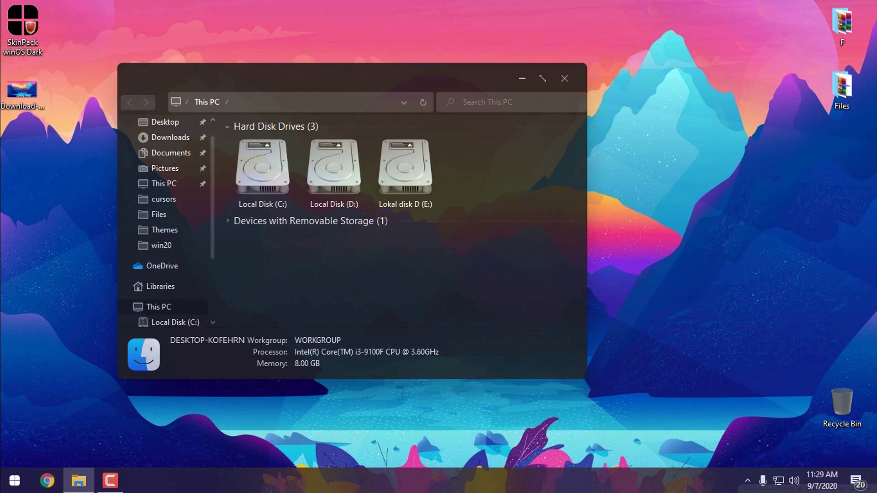
- Show the hidden tray icons, refresh the desktop, then restore Explorer and shift it right
click(748, 481)
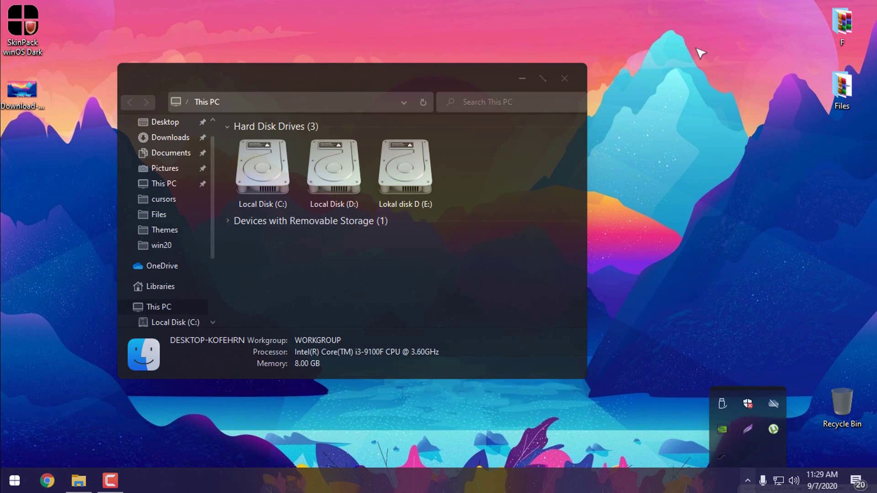
click(520, 80)
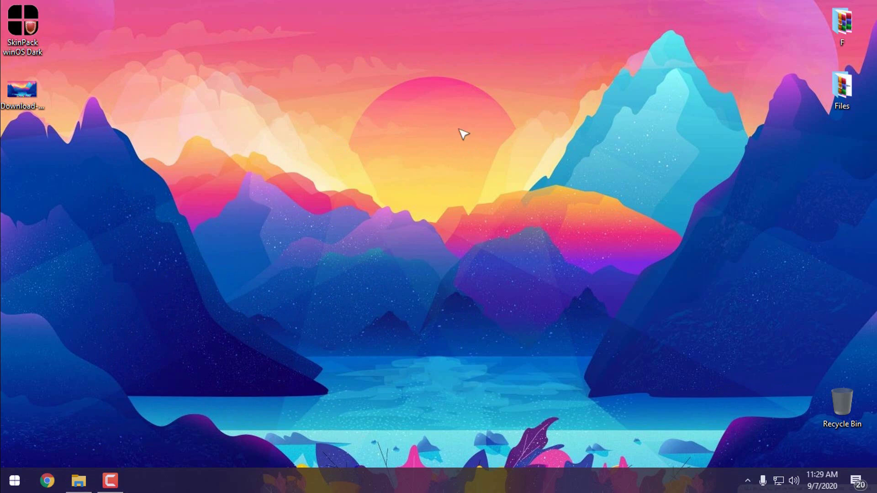
right_click(458, 129)
click(96, 465)
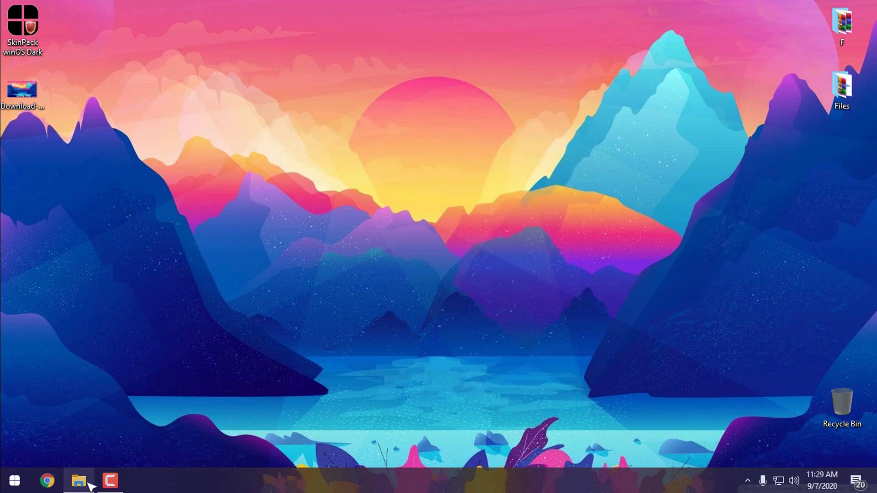
click(80, 481)
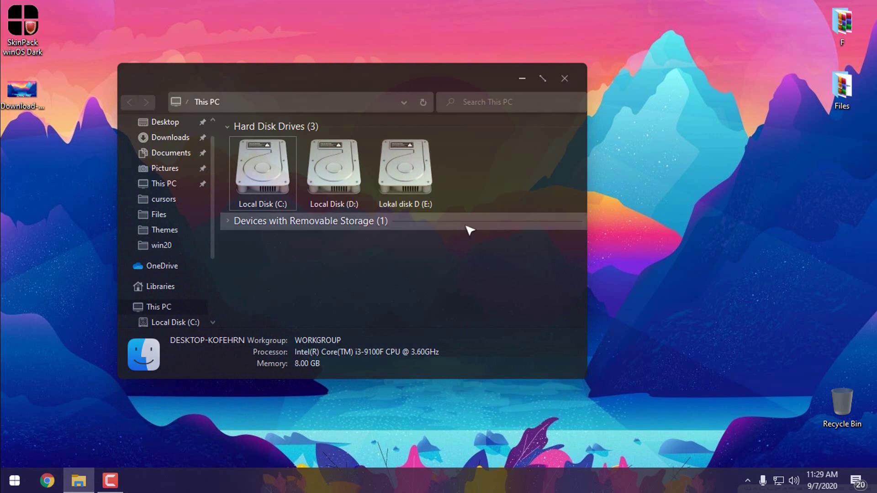
mouse_move(463, 80)
mouse_down()
mouse_move(623, 71)
mouse_move(608, 125)
mouse_move(524, 83)
mouse_up()
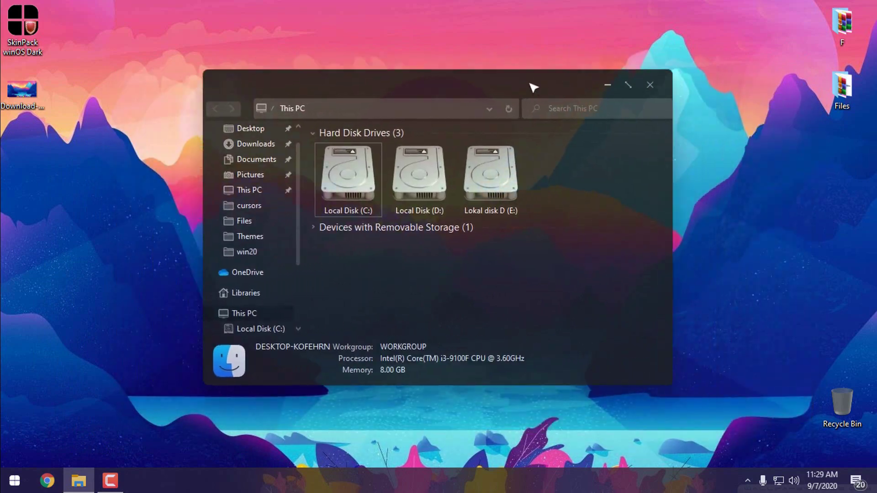